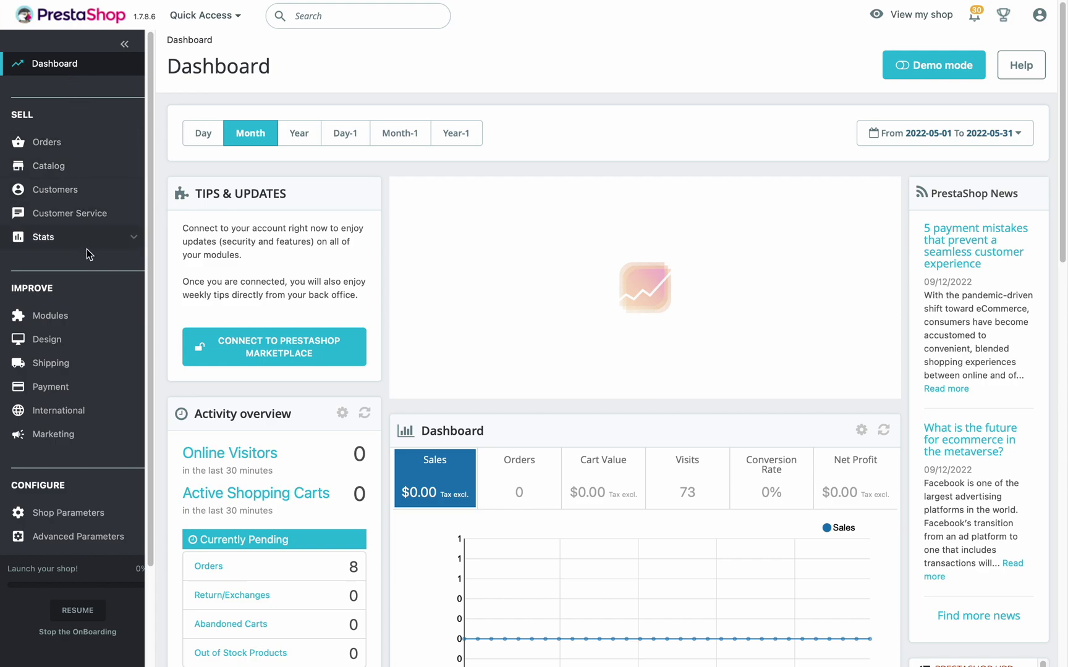
# Expand the Modules menu in the PrestaShop back office sidebar.
pyautogui.click(90, 328)
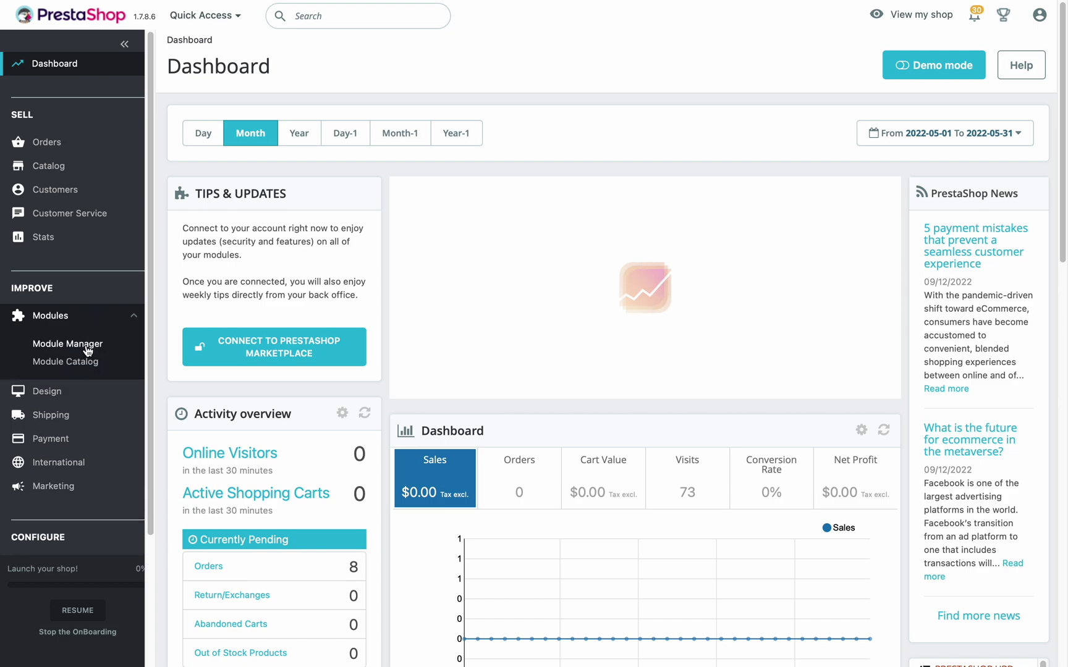
# Search the Module Catalog for 'MailerLite'.
pyautogui.click(89, 360)
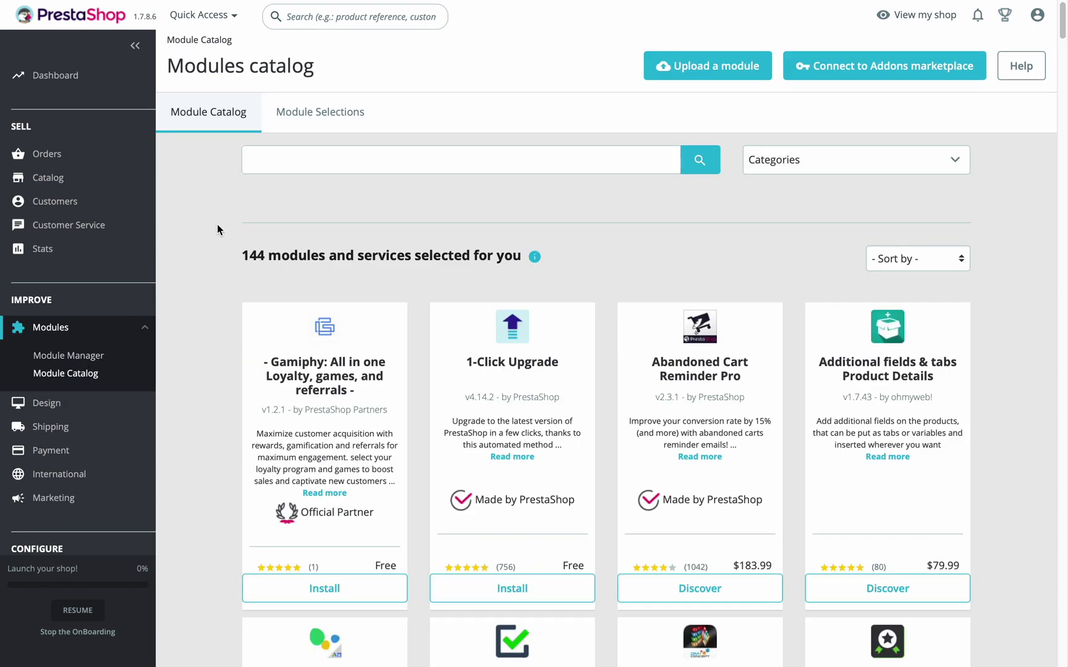
pyautogui.click(255, 162)
pyautogui.write('MailerLite')
pyautogui.click(699, 168)
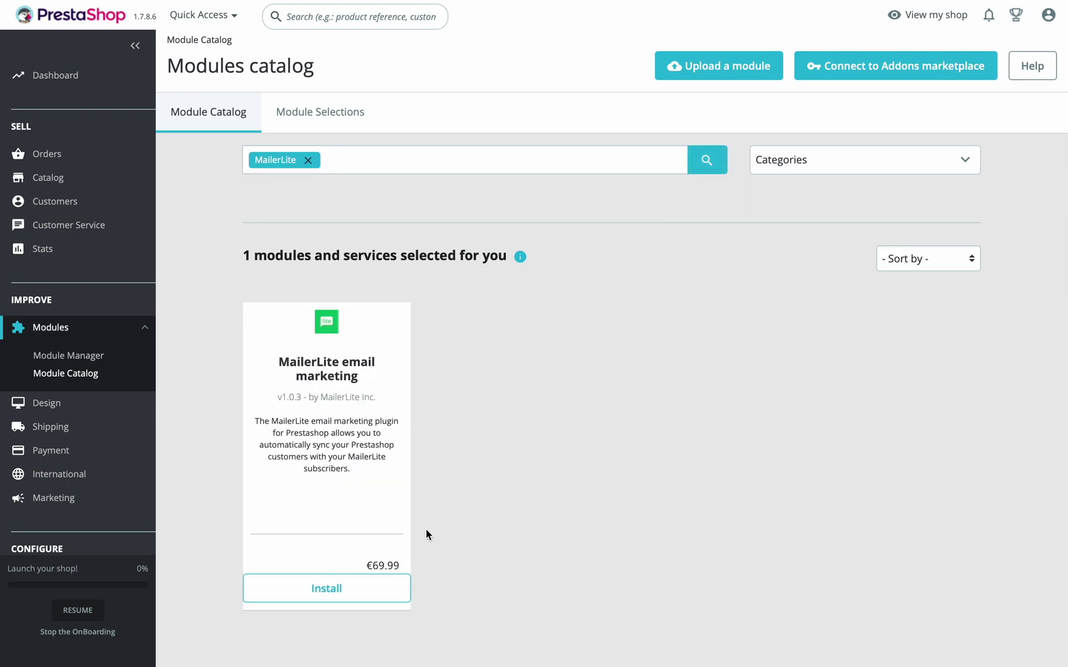
# Install the MailerLite module, open its configuration, and go to MailerLite's Integrations page.
pyautogui.click(359, 585)
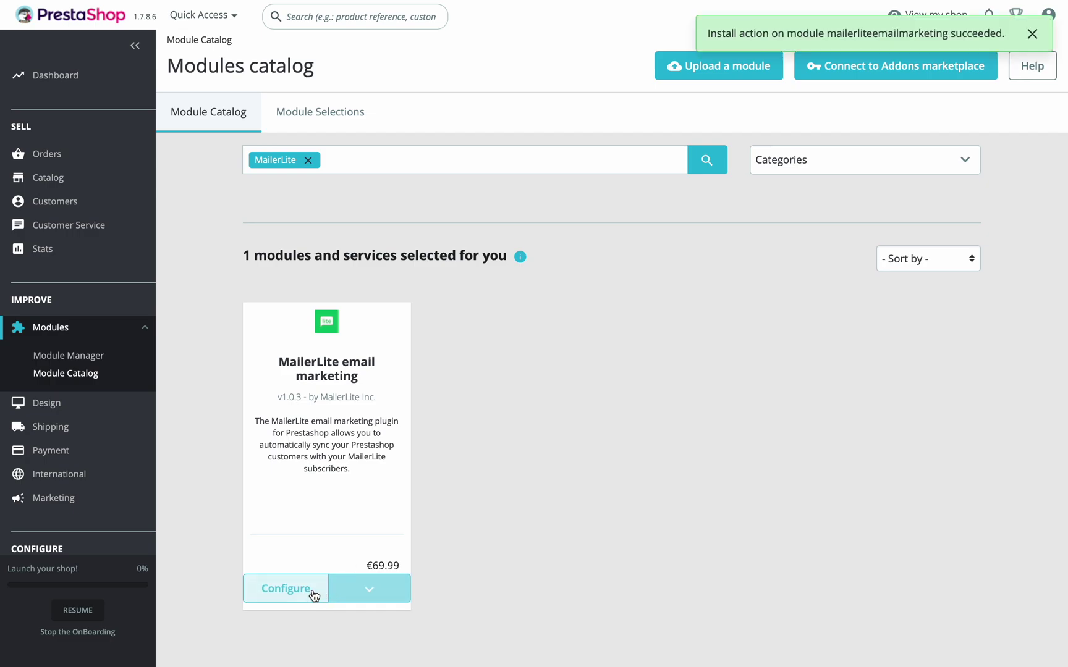
pyautogui.click(285, 588)
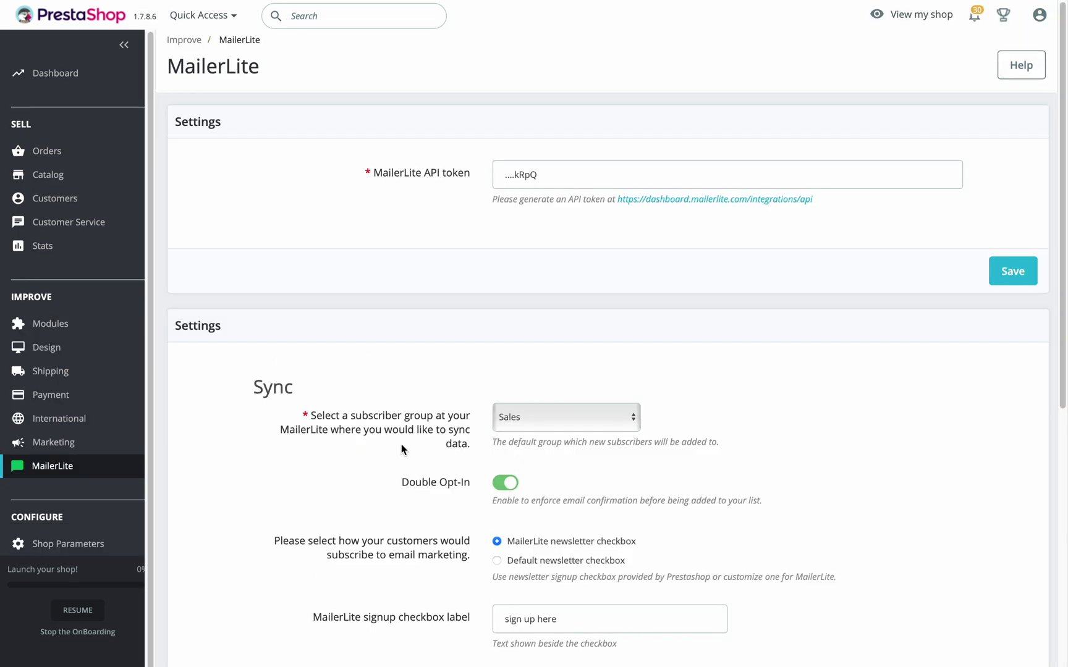
pyautogui.click(644, 205)
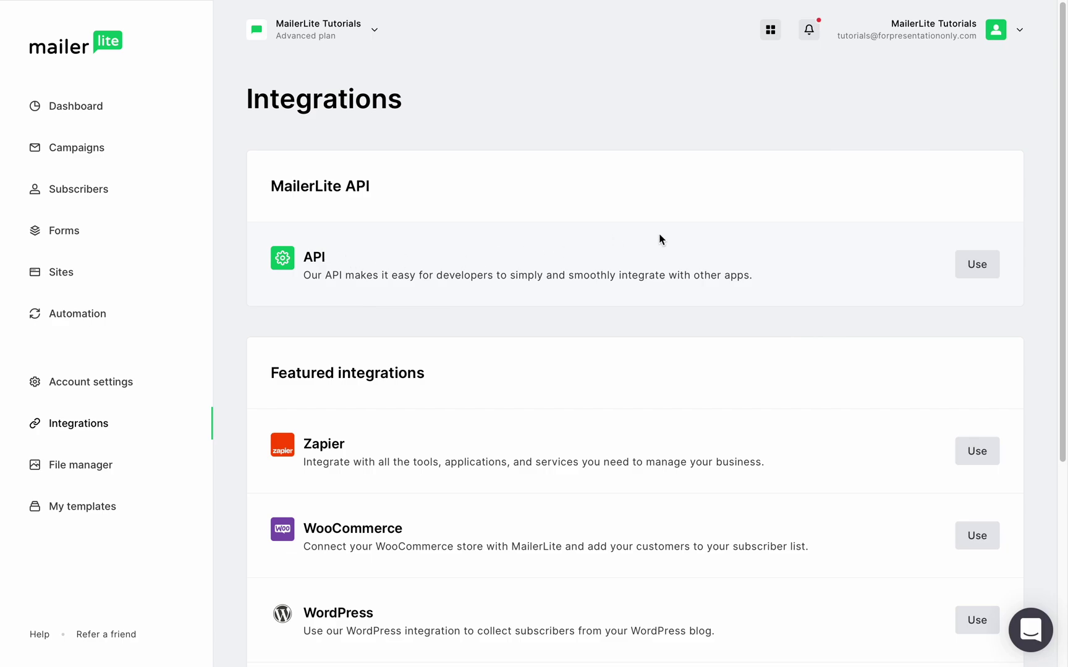
# Create a MailerLite API token named 'Prestashop', then copy and download it.
pyautogui.click(966, 264)
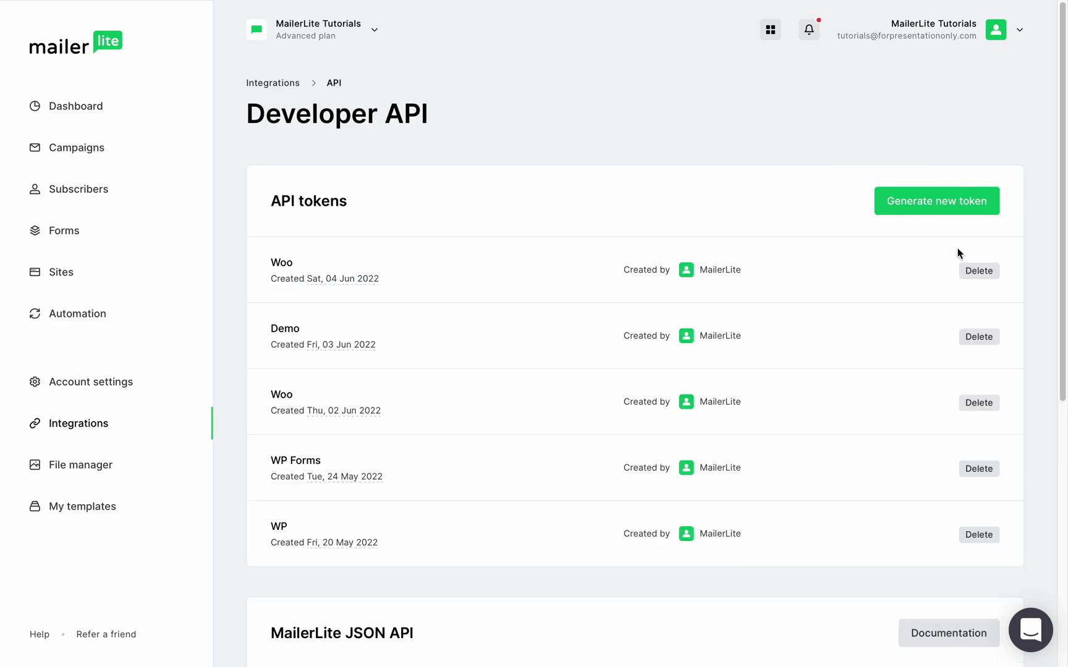
pyautogui.click(936, 203)
pyautogui.write('Pre')
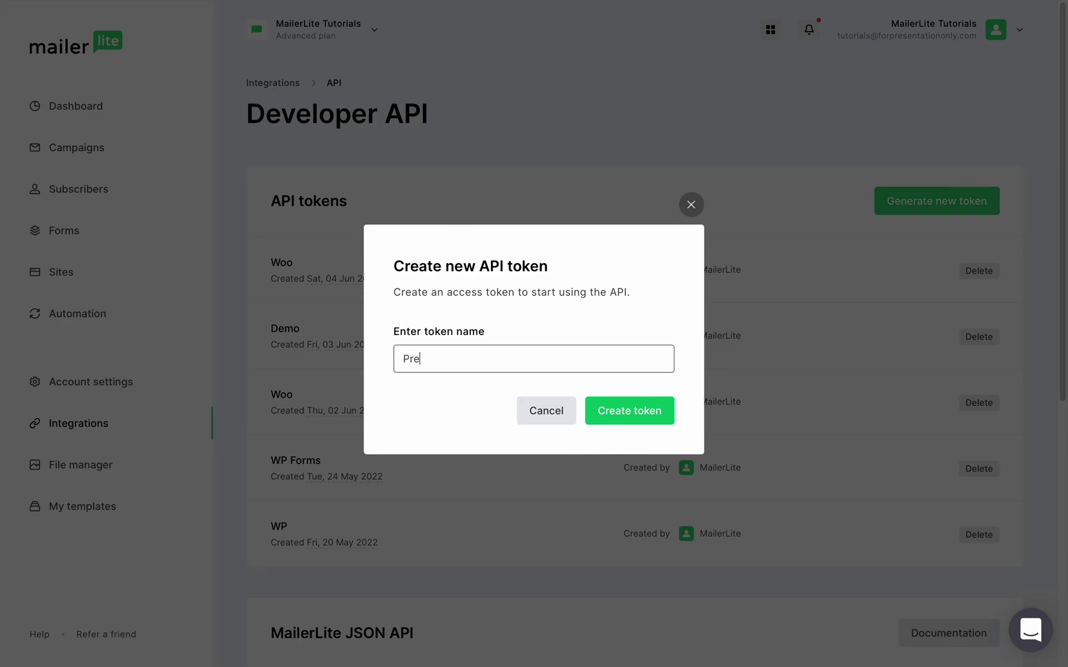
pyautogui.write('stashop')
pyautogui.click(667, 412)
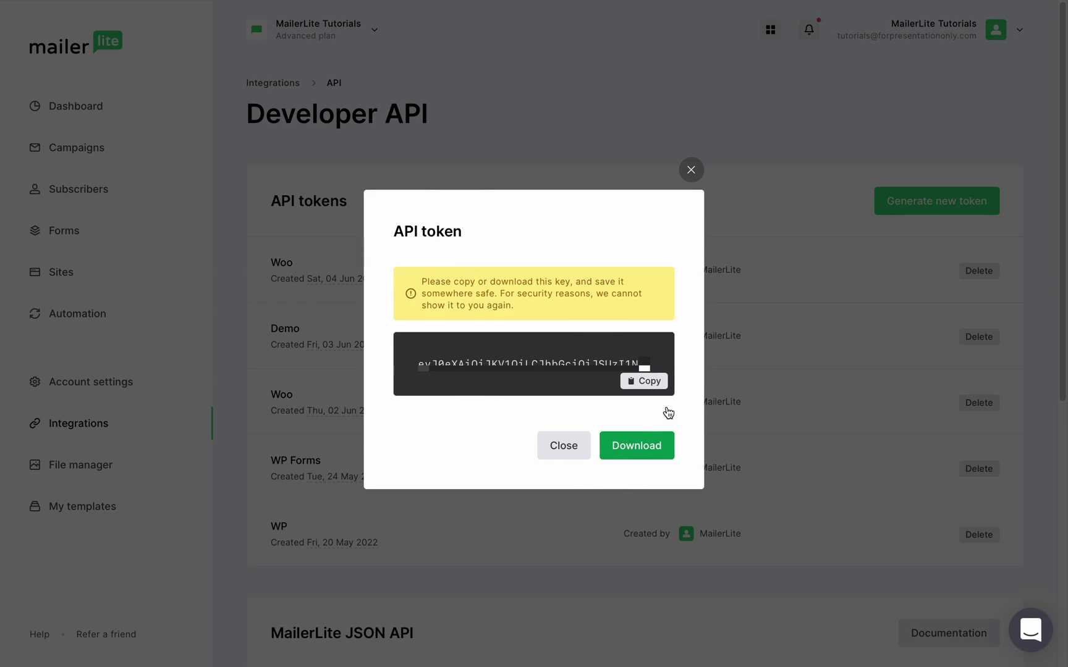
pyautogui.click(654, 384)
pyautogui.click(649, 449)
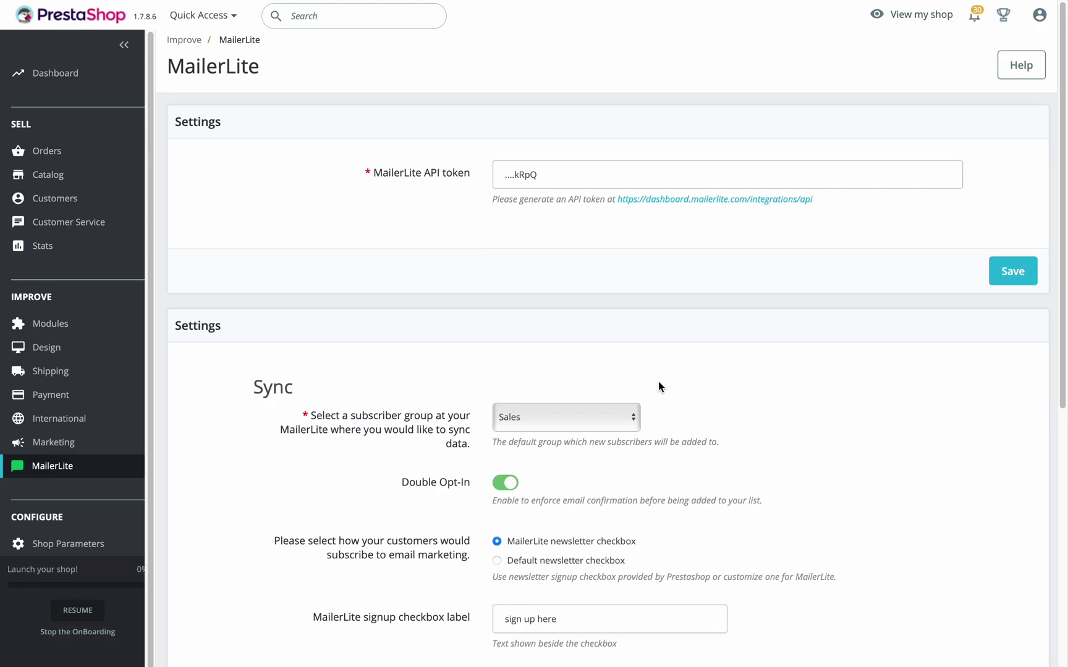
# Replace the module's API token with the new one and save.
pyautogui.click(598, 176)
pyautogui.press('BackSpace')
pyautogui.press('BackSpace')
pyautogui.press('BackSpace')
pyautogui.press('BackSpace')
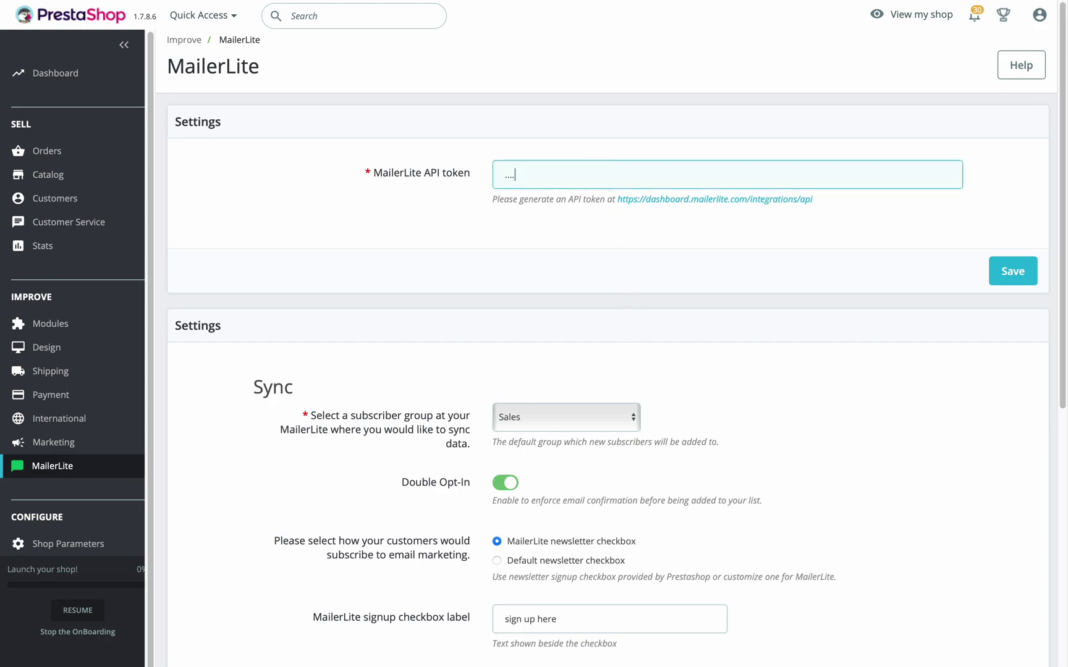
pyautogui.press('BackSpace')
pyautogui.press('BackSpace')
pyautogui.press('BackSpace')
pyautogui.press('BackSpace')
pyautogui.press('super+v')
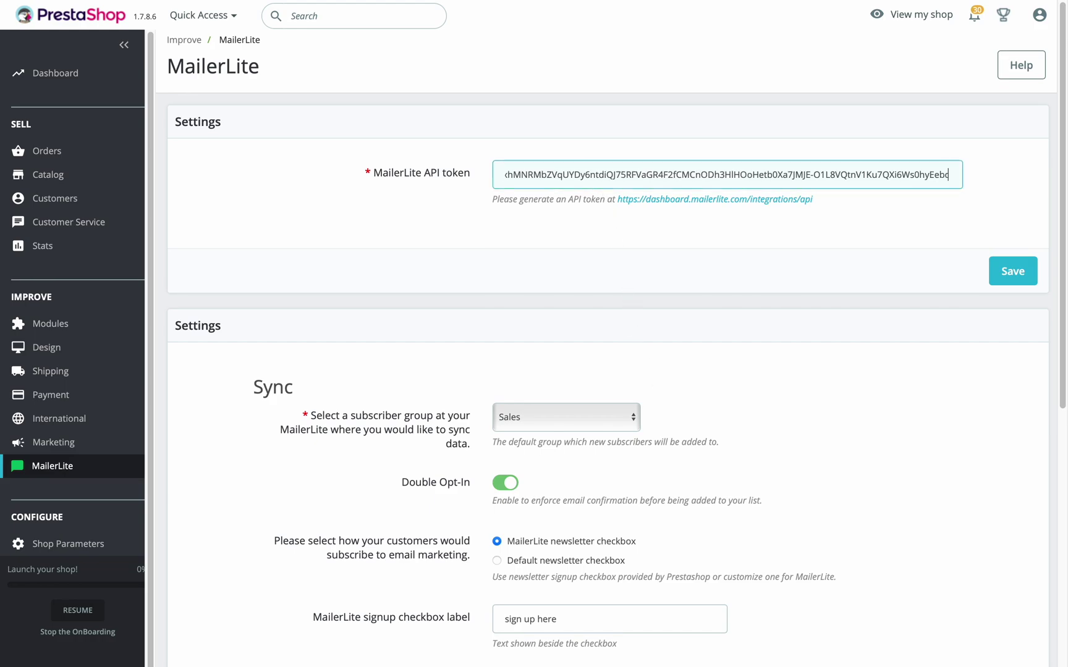
pyautogui.click(1005, 272)
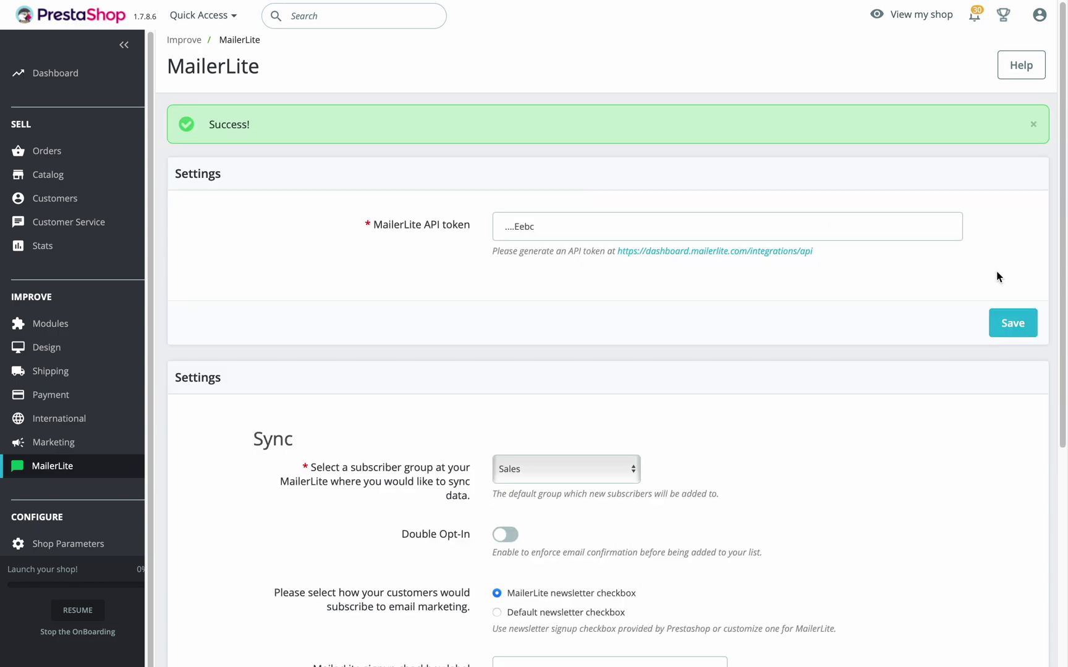
# Keep Sales as subscriber group, enable Double Opt-In and pop-ups, and save.
pyautogui.click(635, 471)
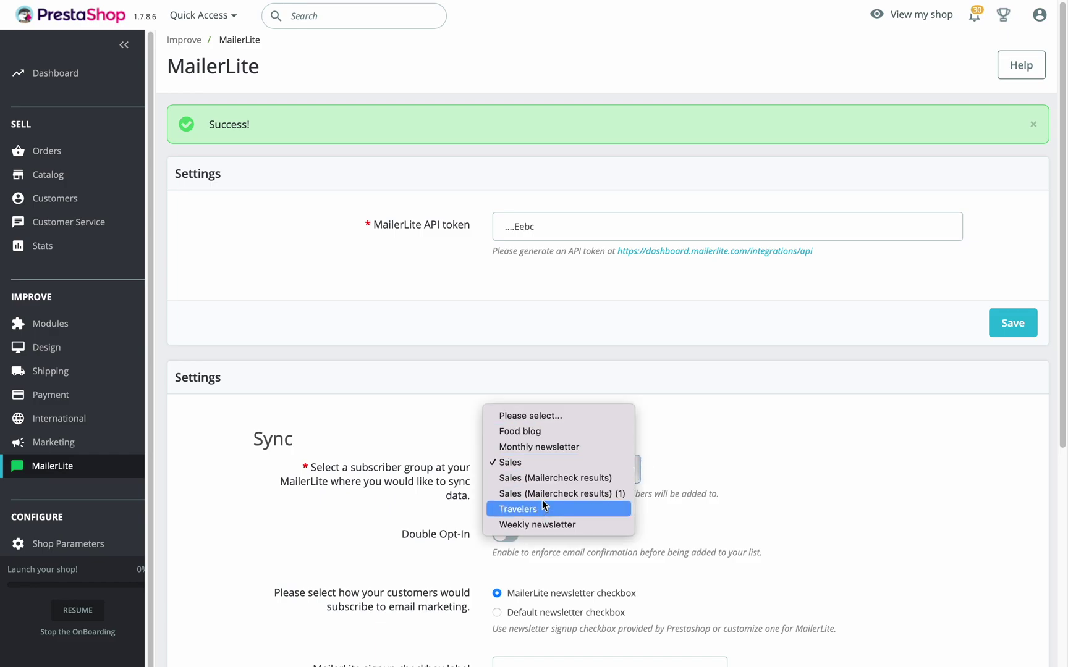
pyautogui.click(534, 464)
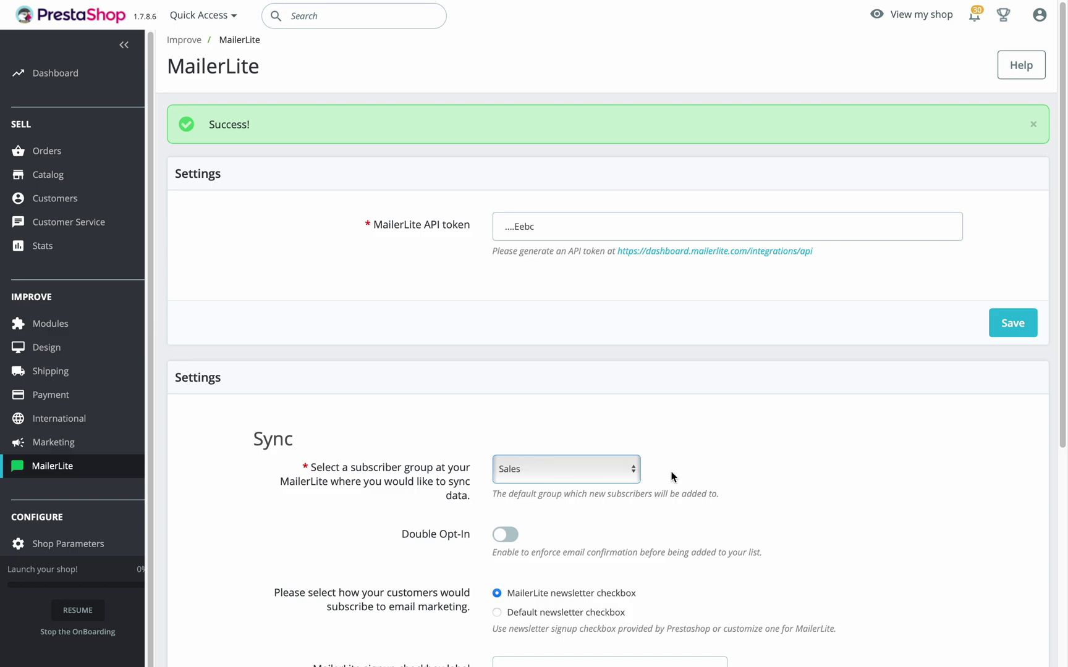
pyautogui.click(504, 535)
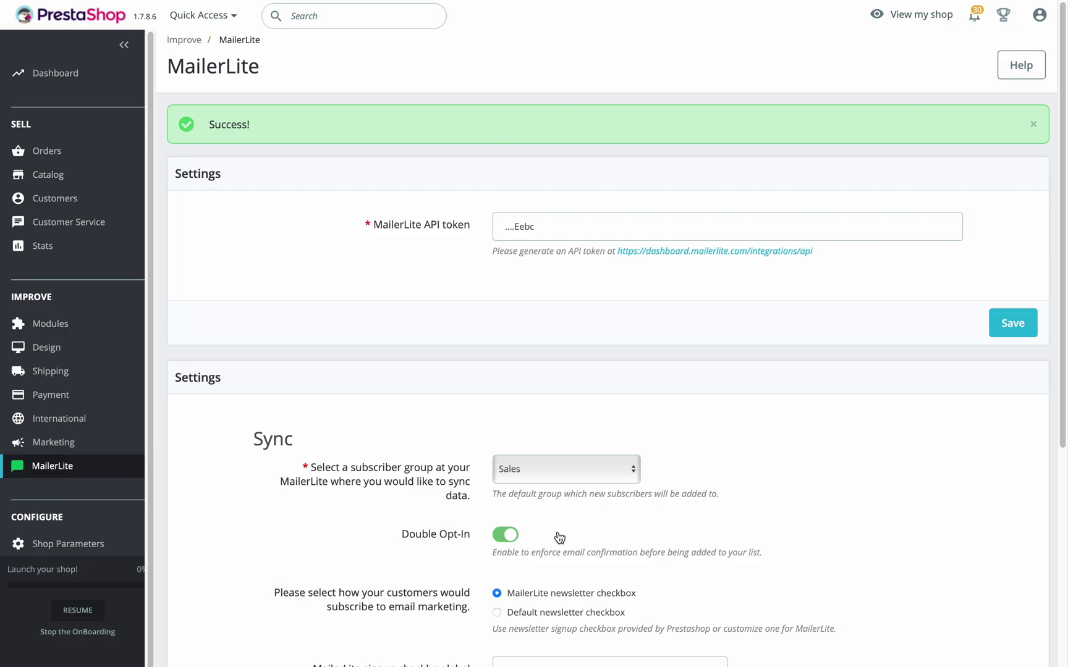
pyautogui.scroll(-4, 558, 535)
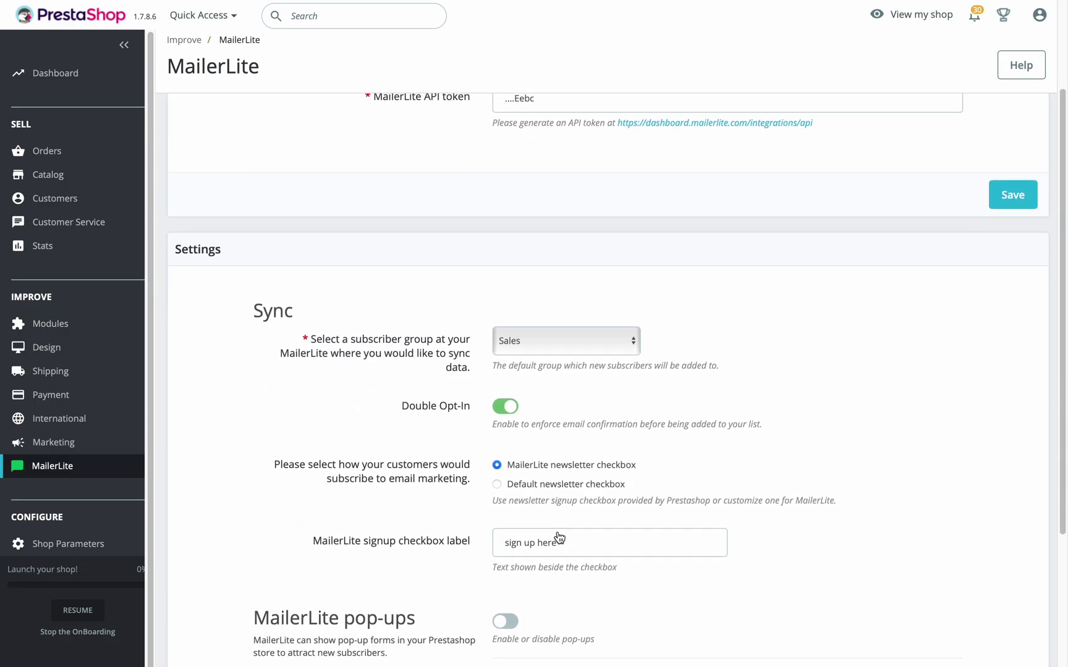
pyautogui.scroll(-2, 558, 531)
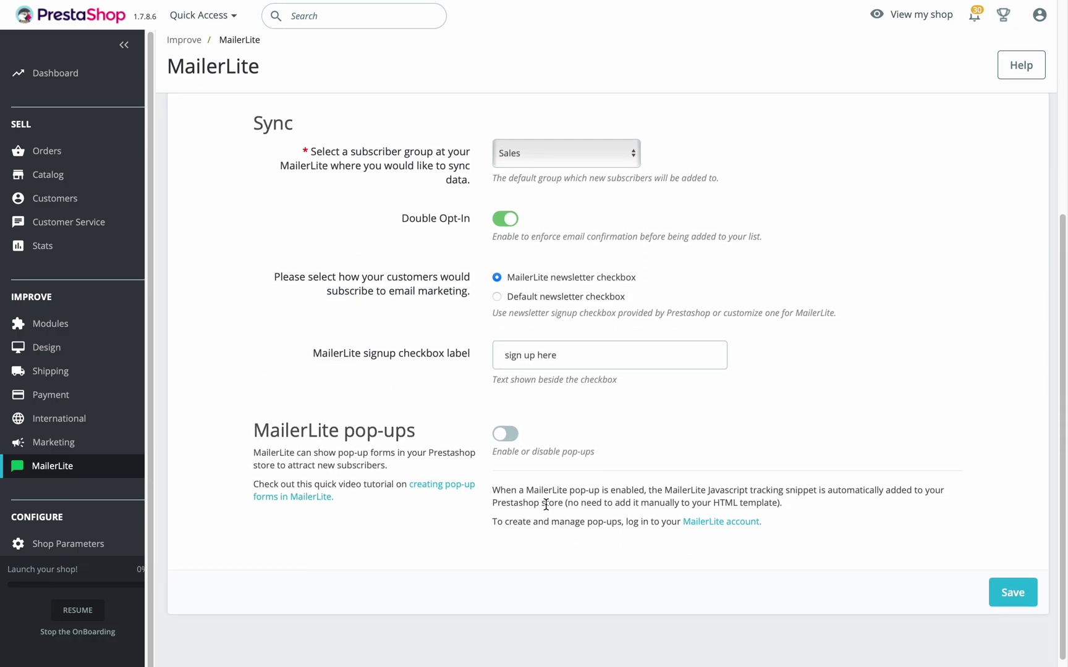
pyautogui.click(515, 439)
pyautogui.click(1013, 590)
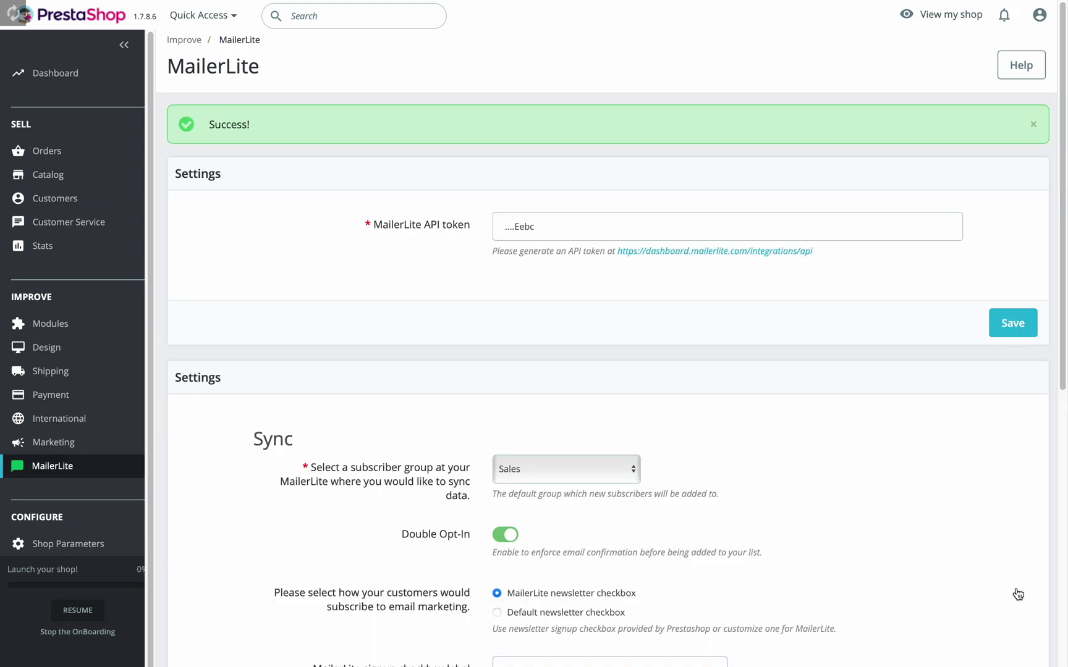
# Scroll through the saved MailerLite module settings.
pyautogui.scroll(-8, 1018, 595)
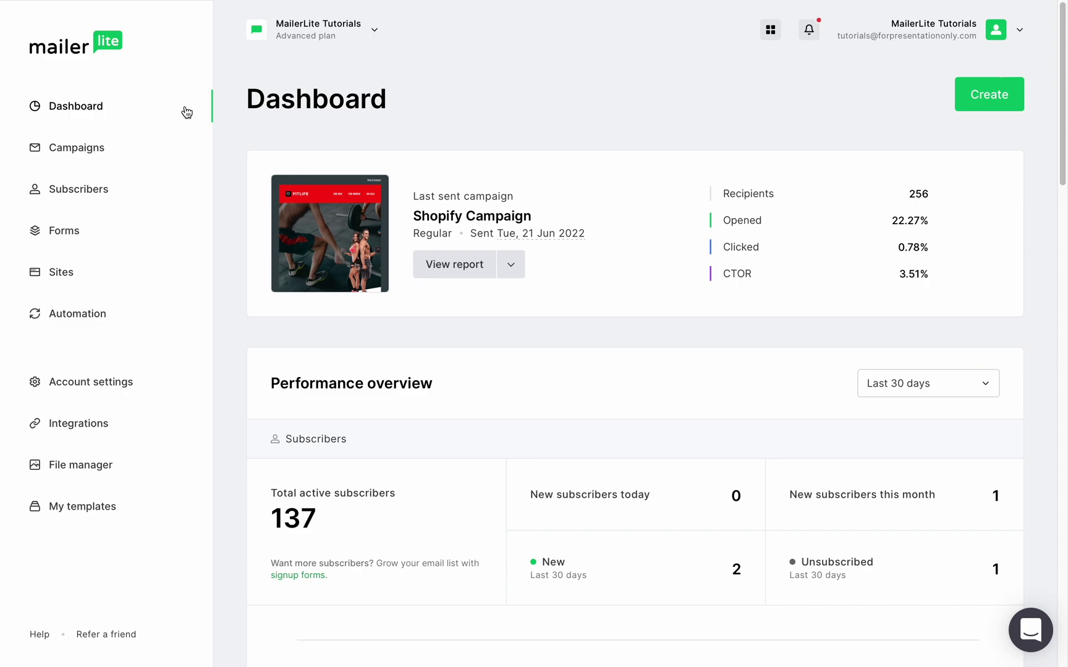
pyautogui.click(92, 189)
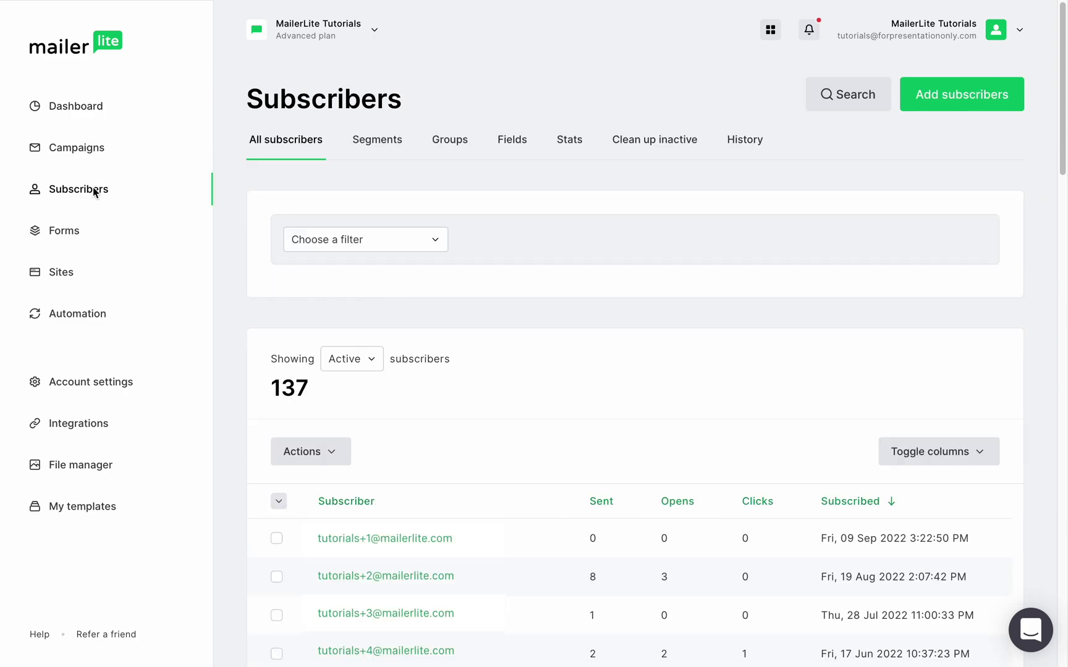
pyautogui.click(381, 146)
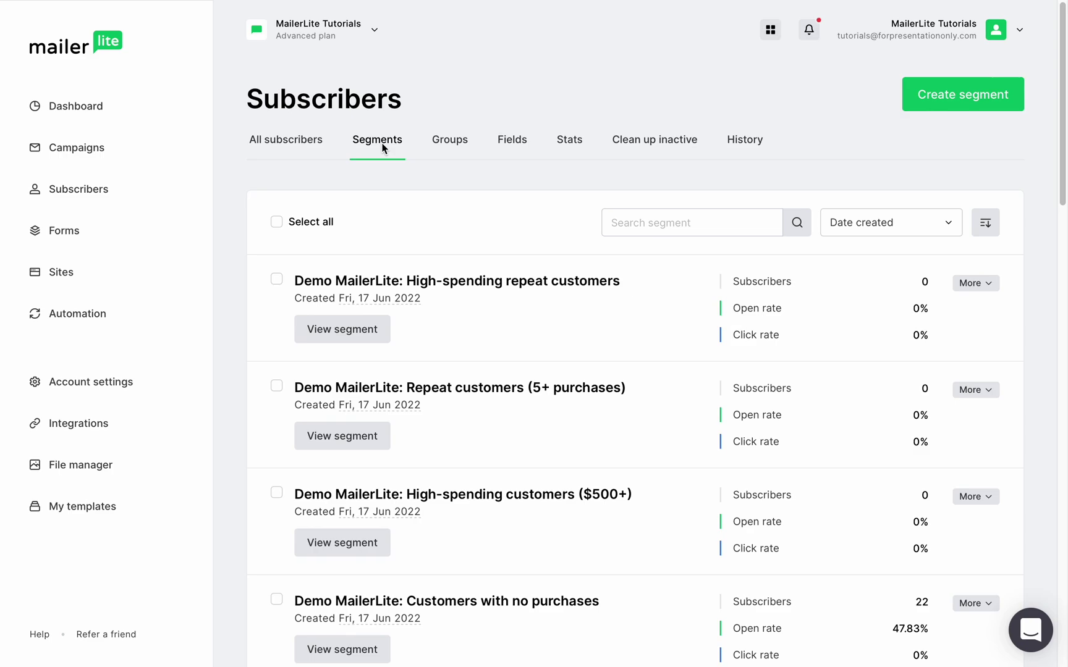
pyautogui.click(511, 145)
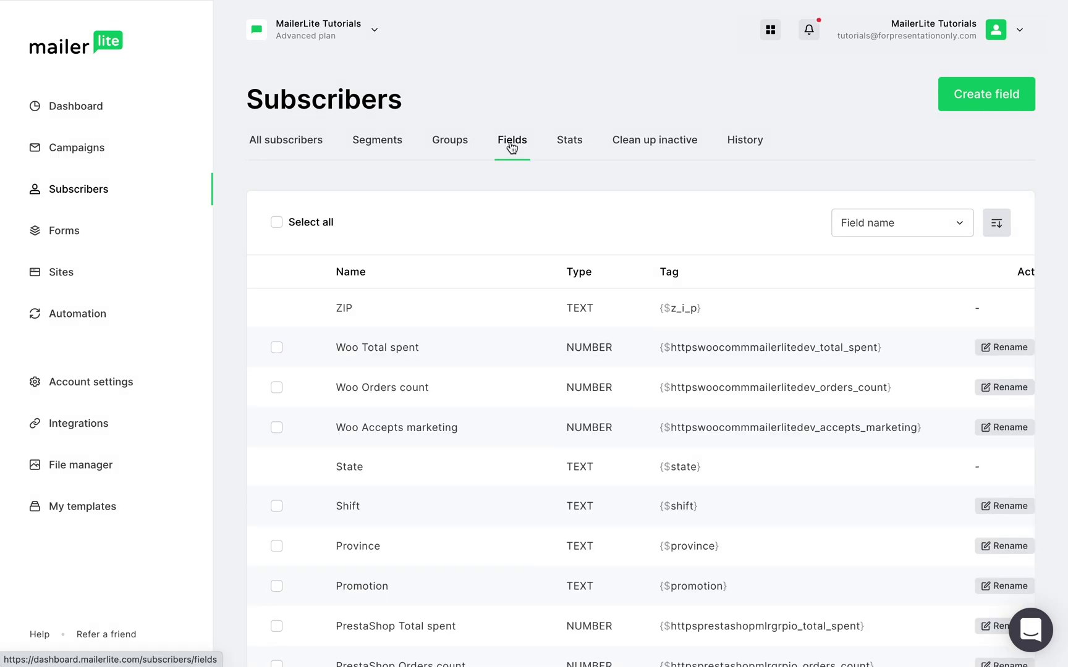
pyautogui.scroll(-5, 511, 147)
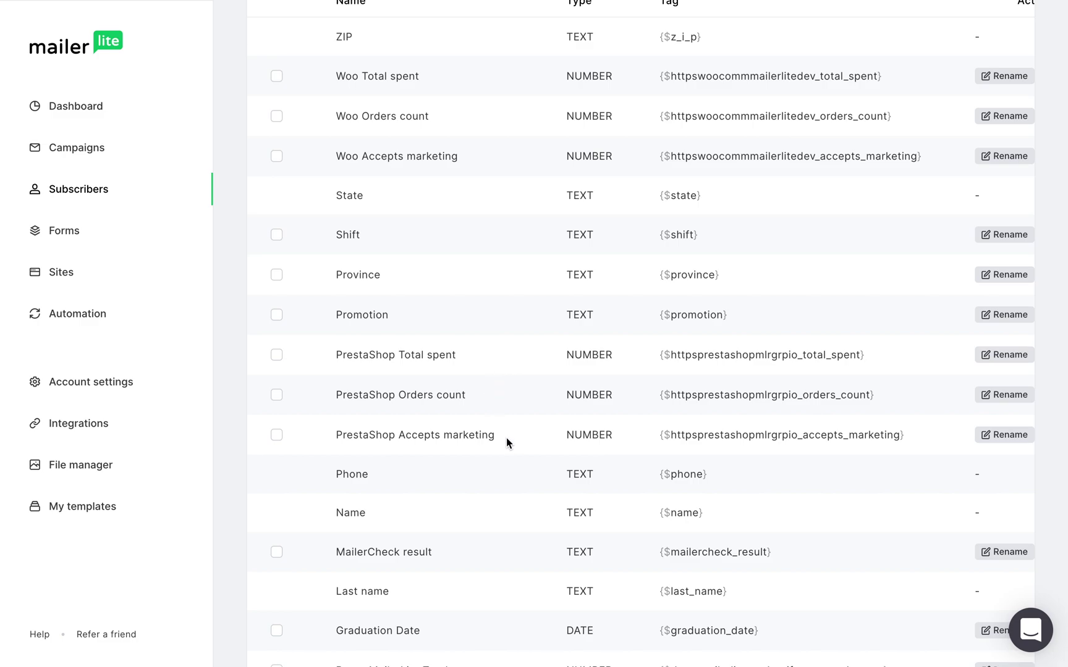
pyautogui.click(76, 107)
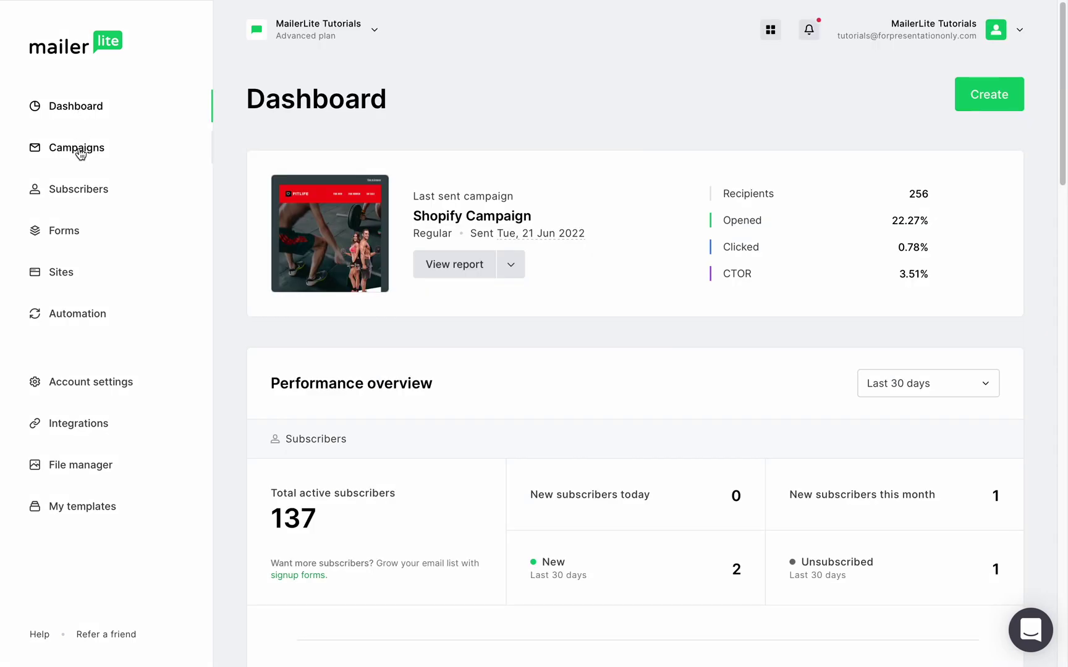
# Create a new MailerLite campaign named 'Prestashop'.
pyautogui.click(79, 151)
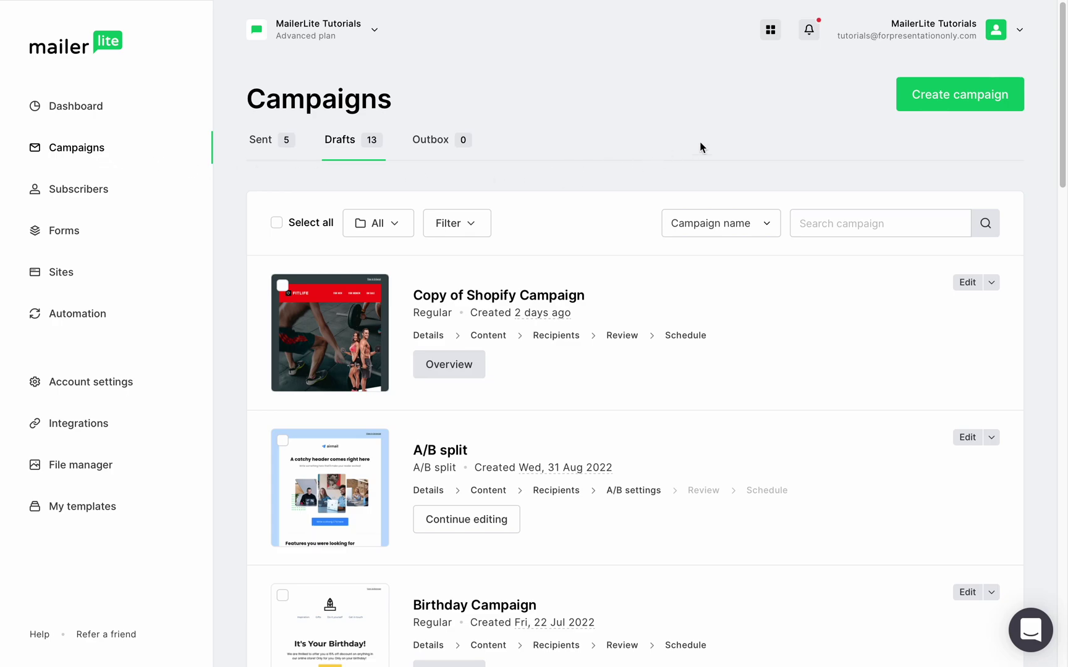
pyautogui.click(917, 101)
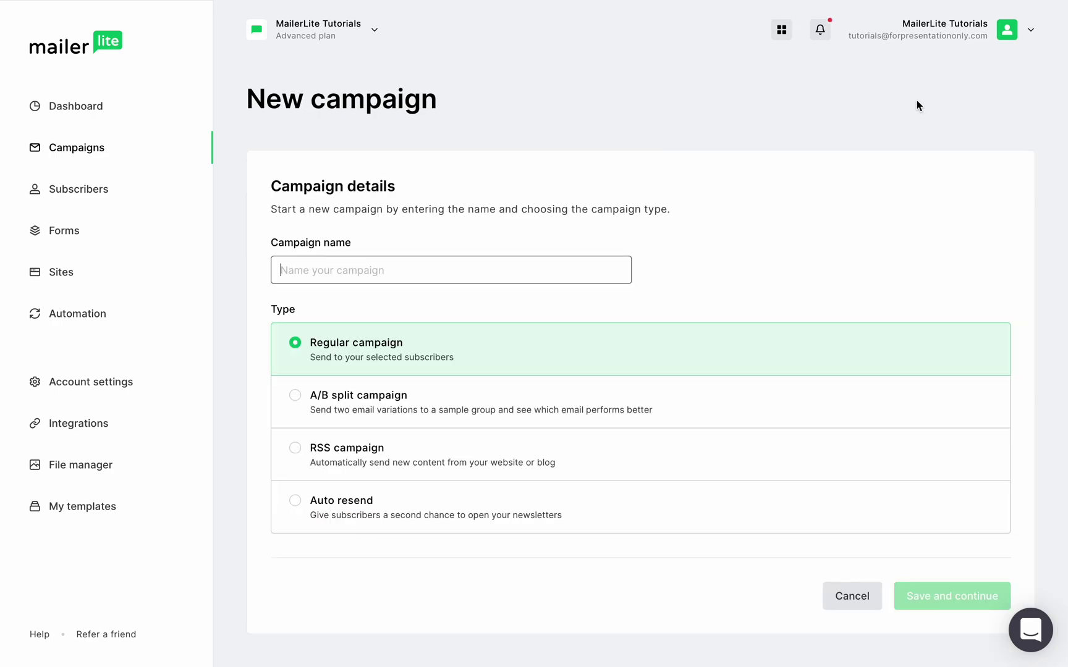
pyautogui.write('Prestashop')
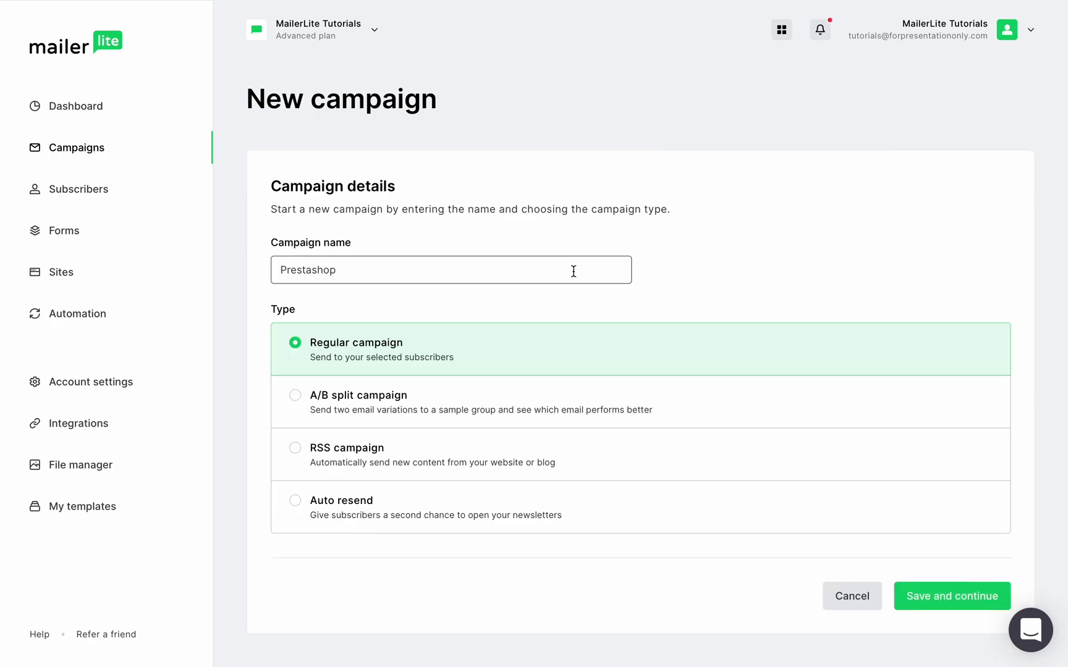
pyautogui.click(952, 592)
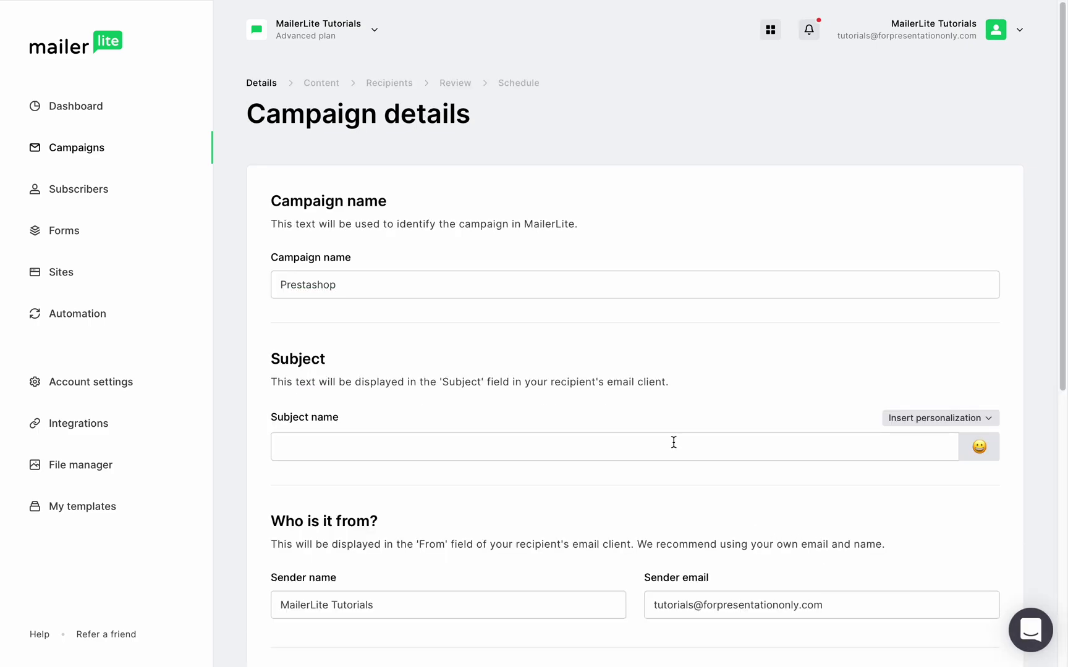
# Enter the subject 'Prestashop Demo' and continue to the content step.
pyautogui.click(682, 442)
pyautogui.write('Prestashop Demo')
pyautogui.scroll(-8, 673, 443)
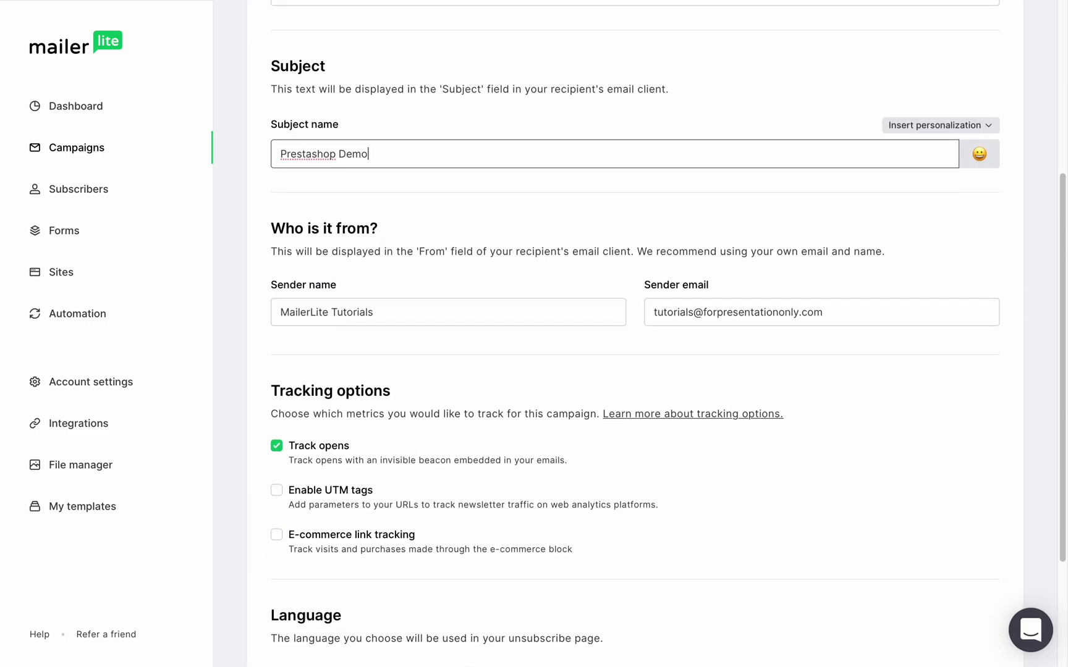
pyautogui.click(942, 601)
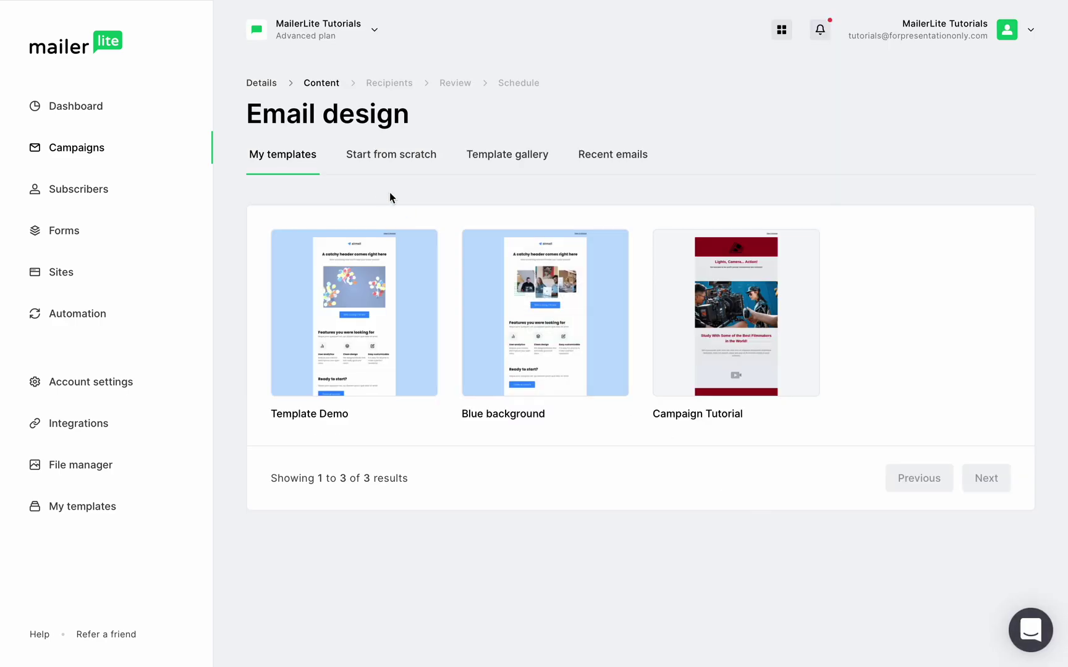
# Start a drag-and-drop email from scratch and add an E-commerce Products 1 block below the header.
pyautogui.click(369, 159)
pyautogui.click(708, 257)
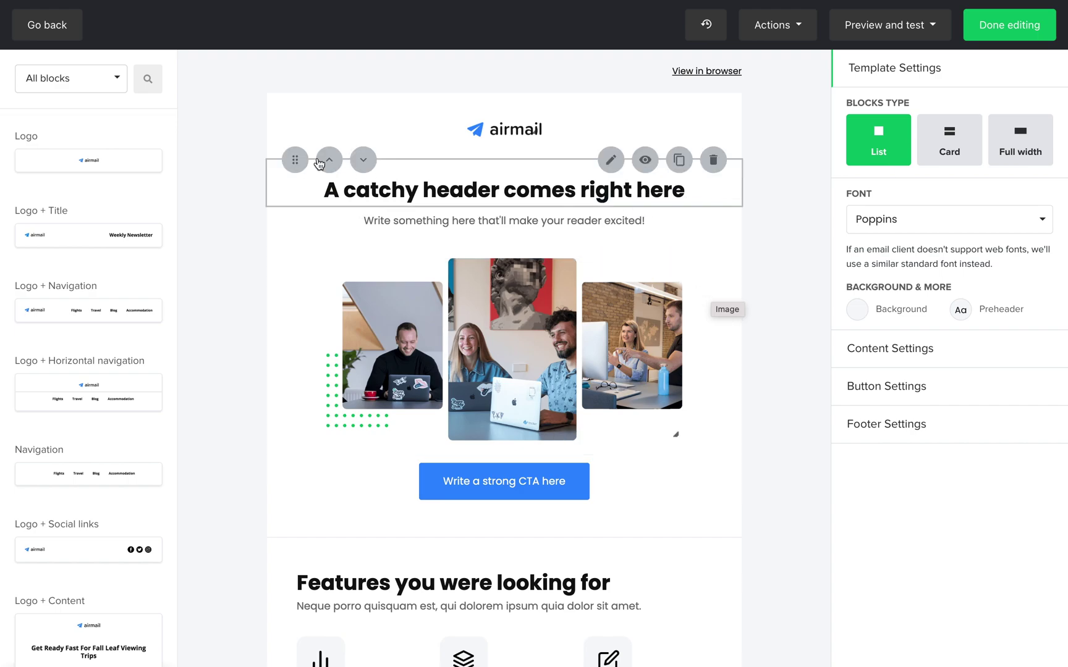
pyautogui.click(108, 77)
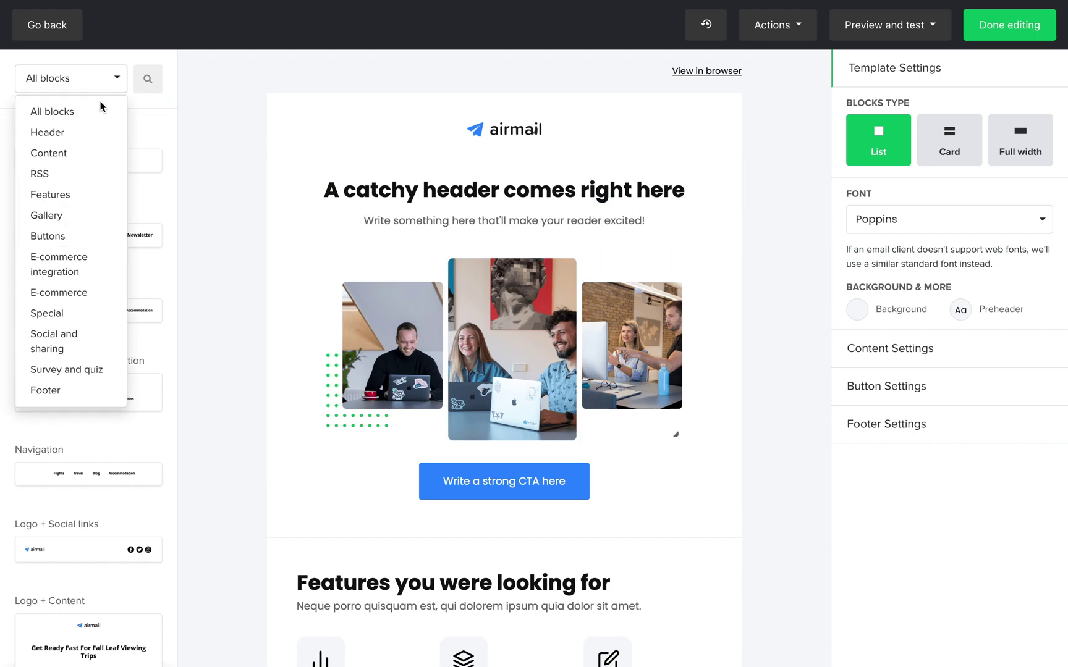
pyautogui.click(99, 258)
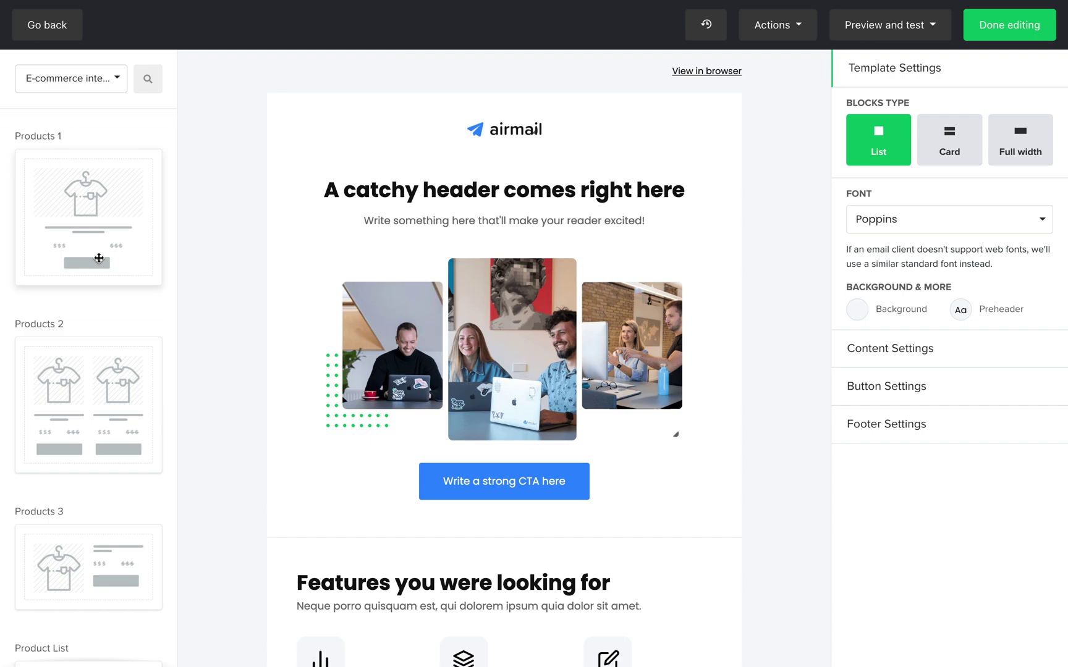
pyautogui.moveTo(99, 258); pyautogui.dragTo(341, 272)
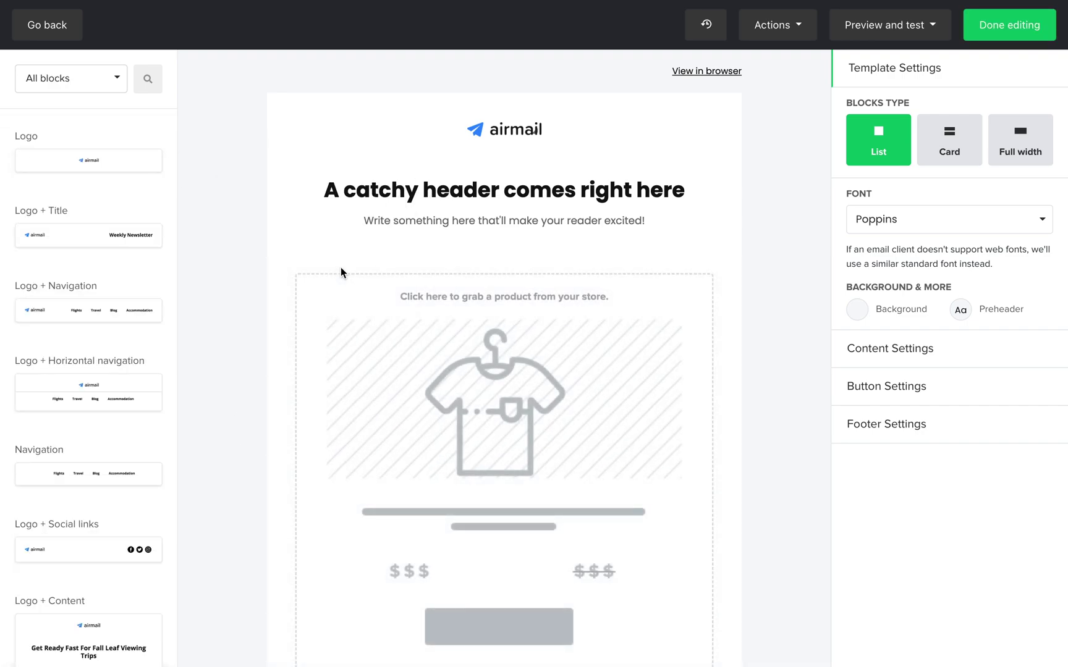
pyautogui.click(611, 258)
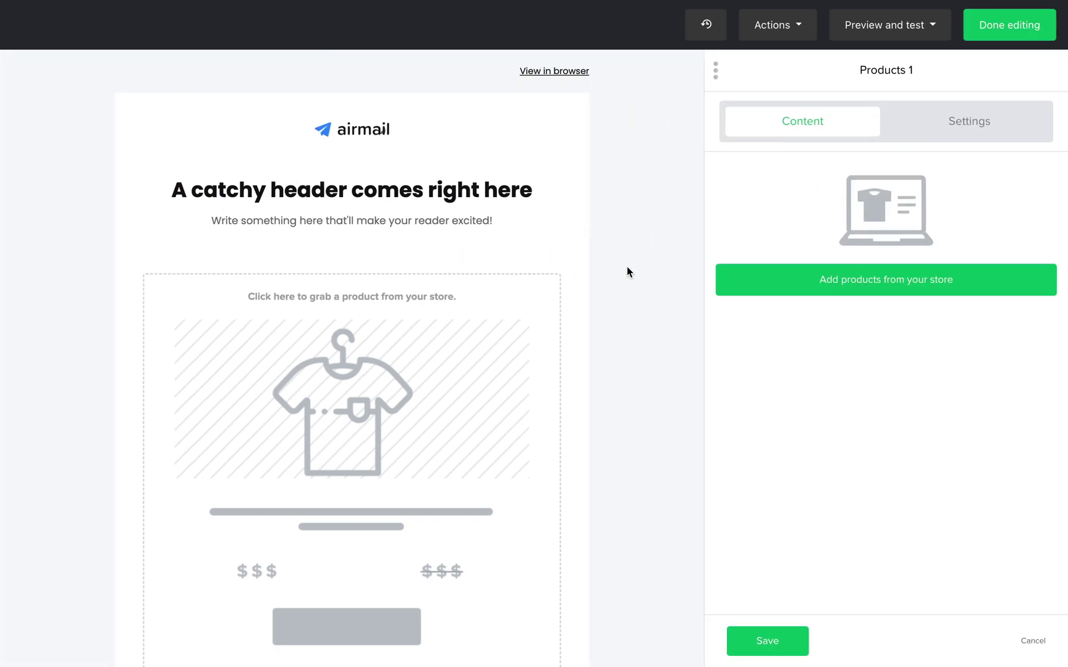
# Insert the store's Hummingbird printed t-shirt ($23.9) into the product block and view its settings.
pyautogui.click(762, 281)
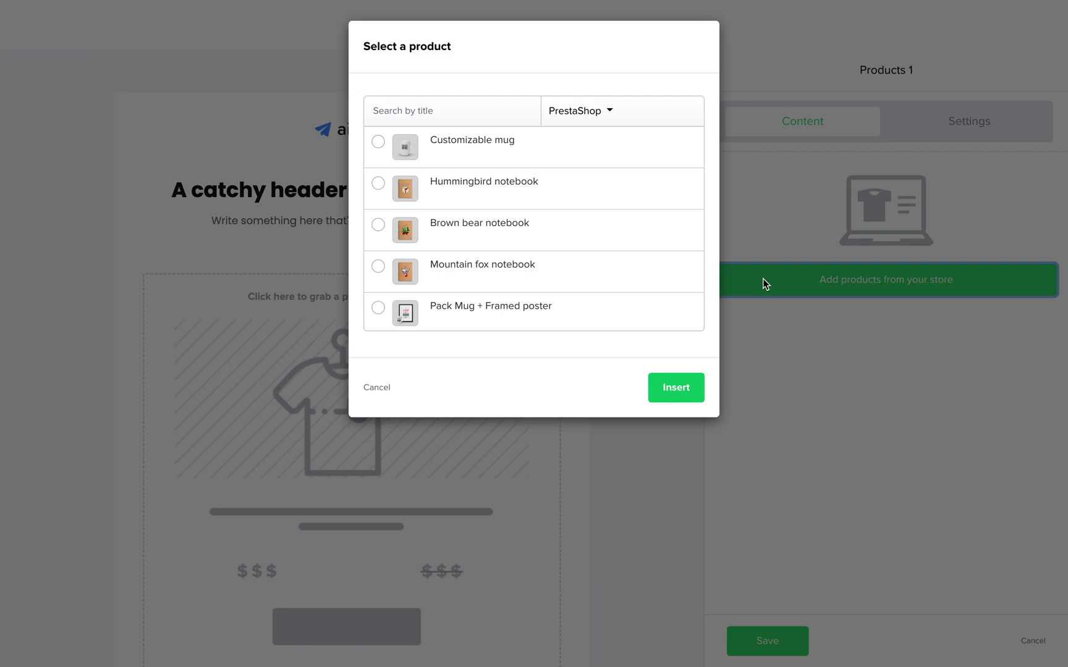
pyautogui.scroll(-5, 650, 248)
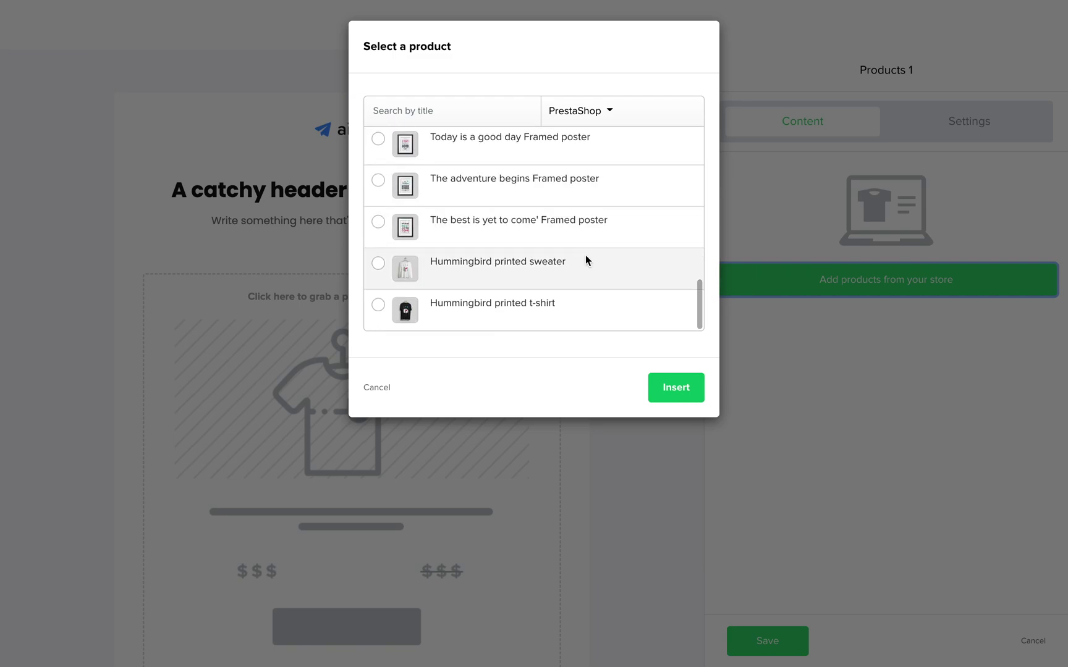
pyautogui.click(378, 304)
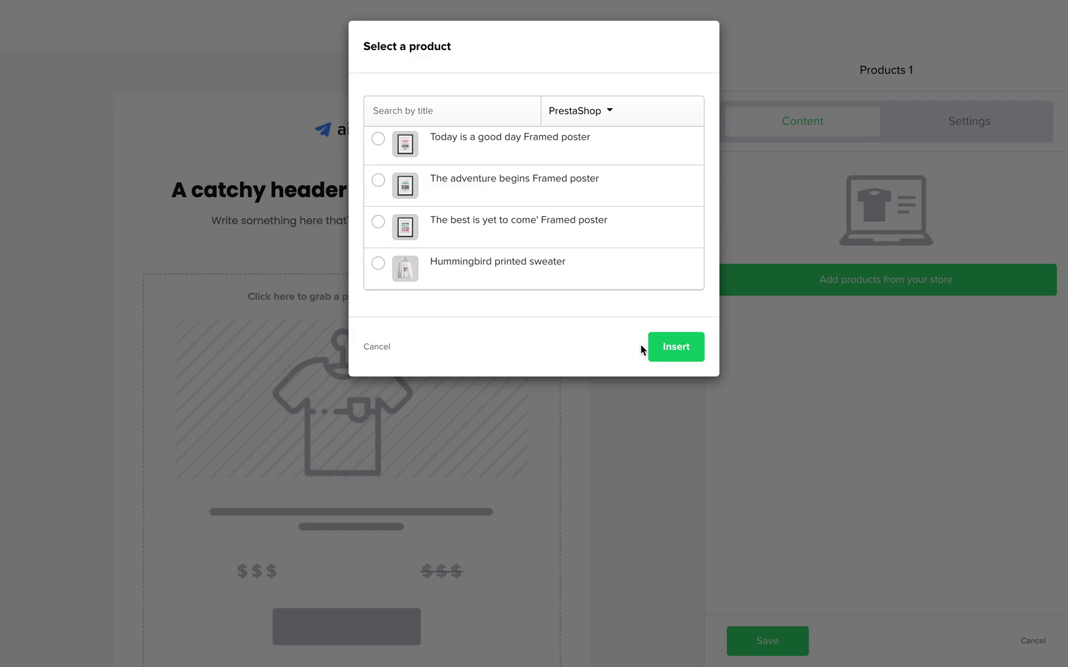
pyautogui.click(658, 349)
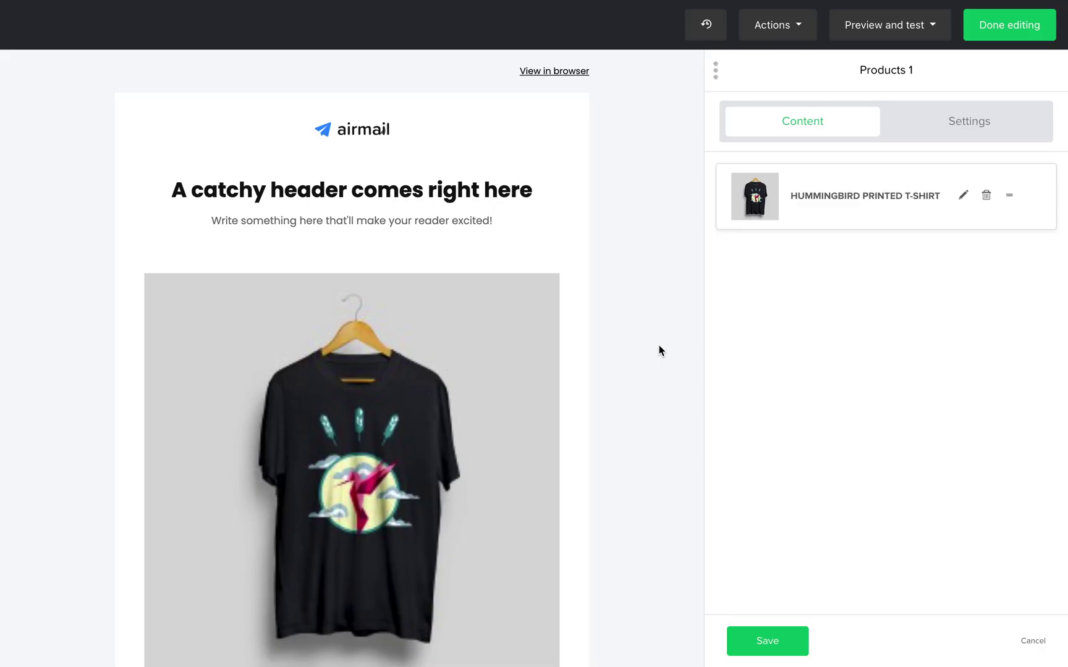
pyautogui.click(964, 196)
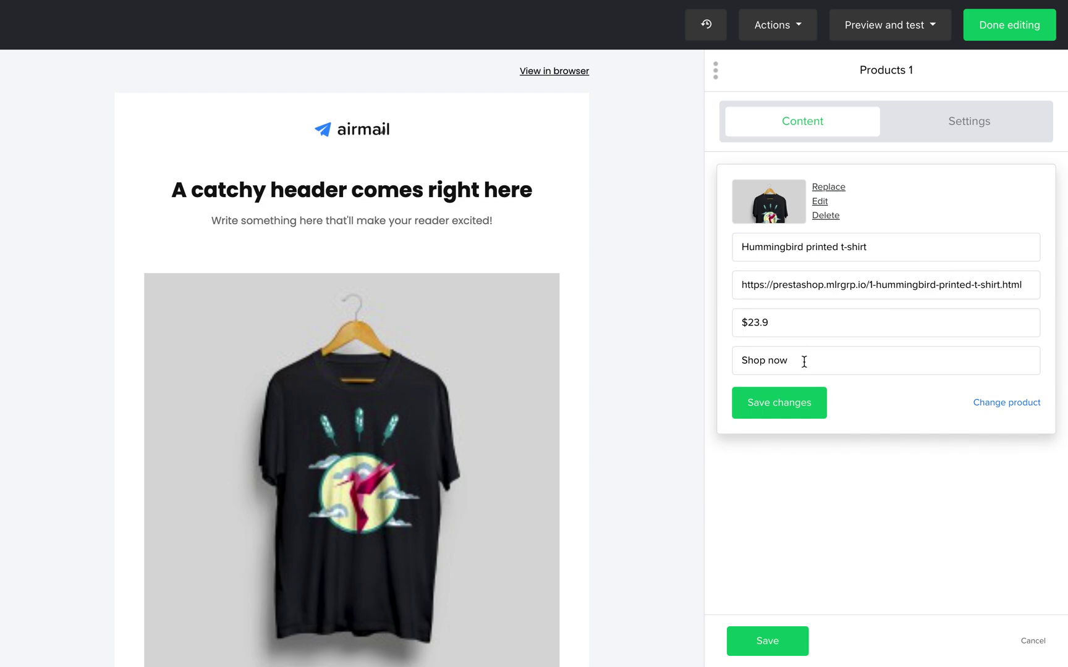
pyautogui.click(954, 135)
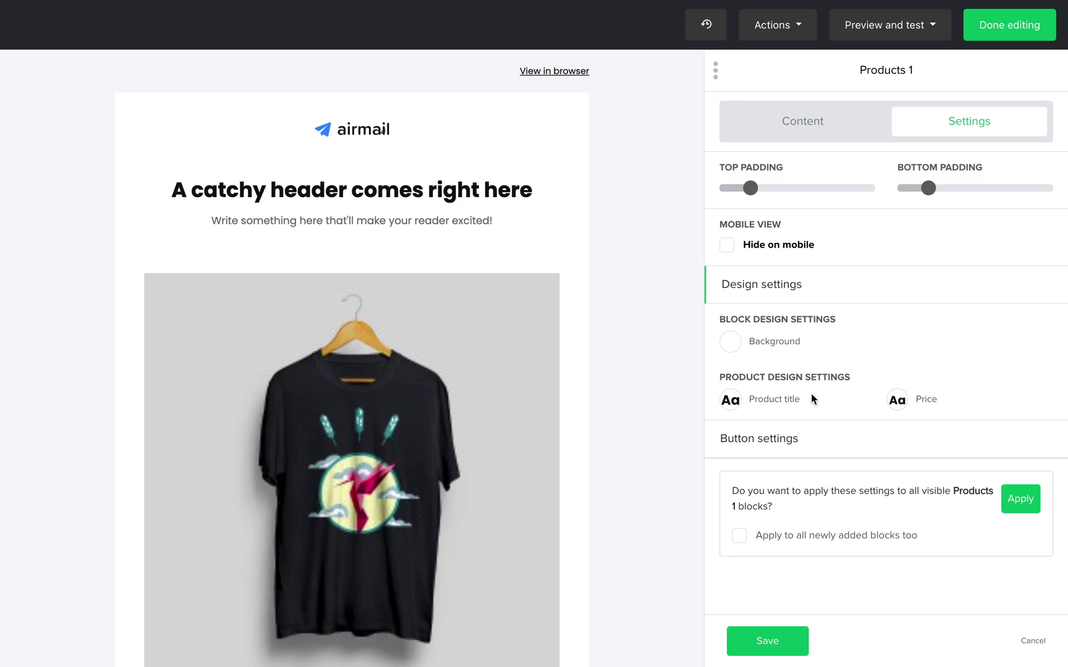
# Address the campaign to all active subscribers, step through review and scheduling, then view Campaigns.
pyautogui.click(982, 28)
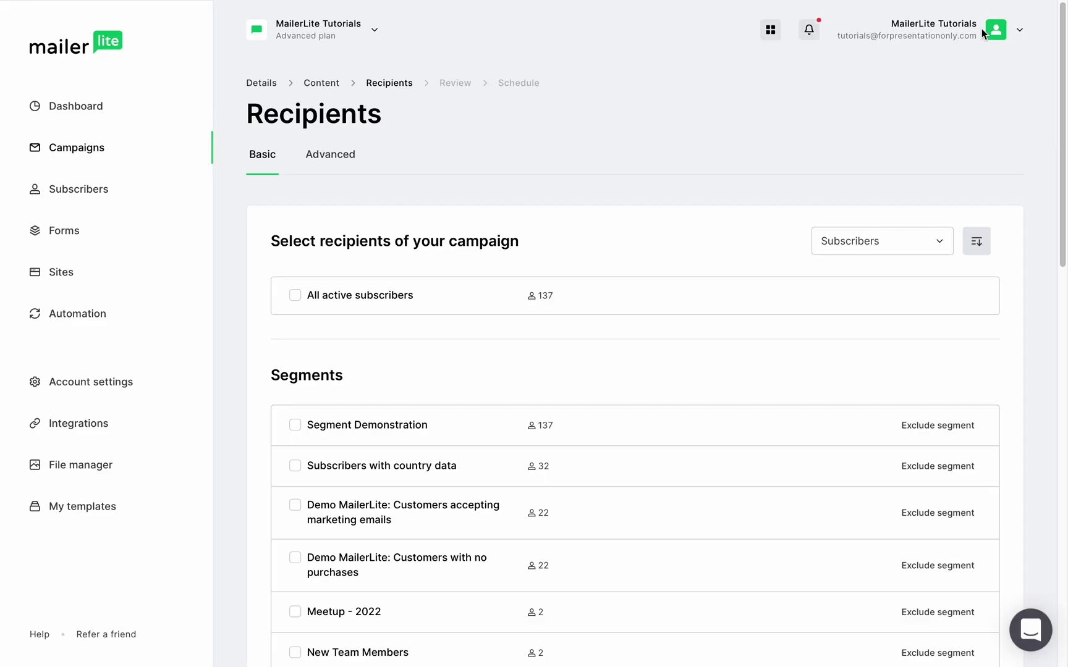
pyautogui.click(296, 295)
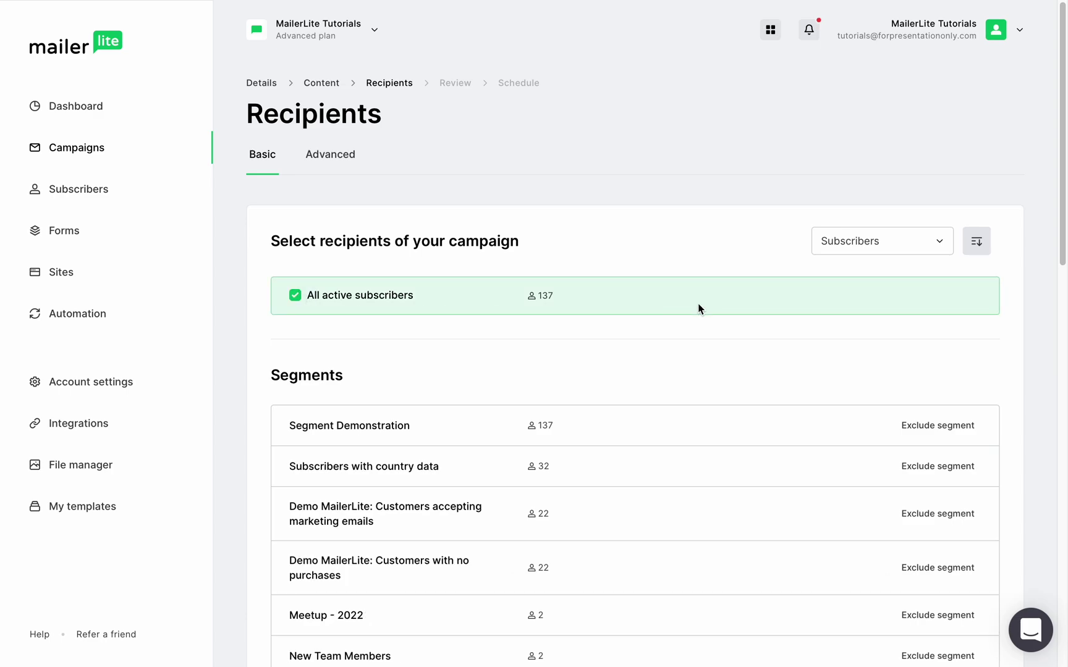
pyautogui.scroll(-15, 1029, 289)
pyautogui.click(972, 598)
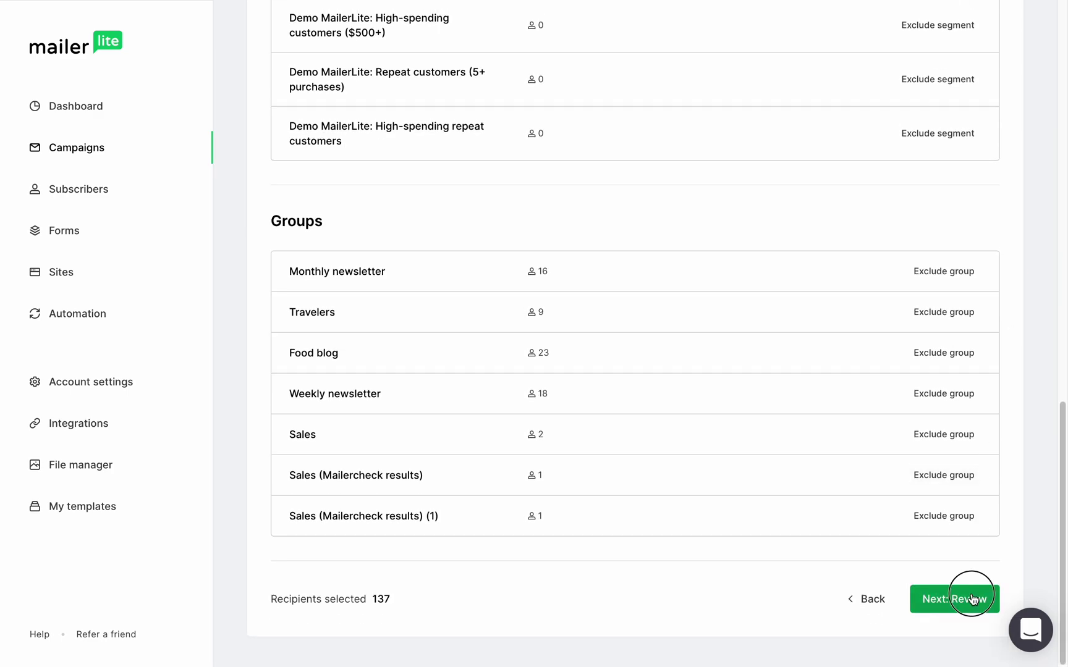
pyautogui.scroll(-5, 973, 600)
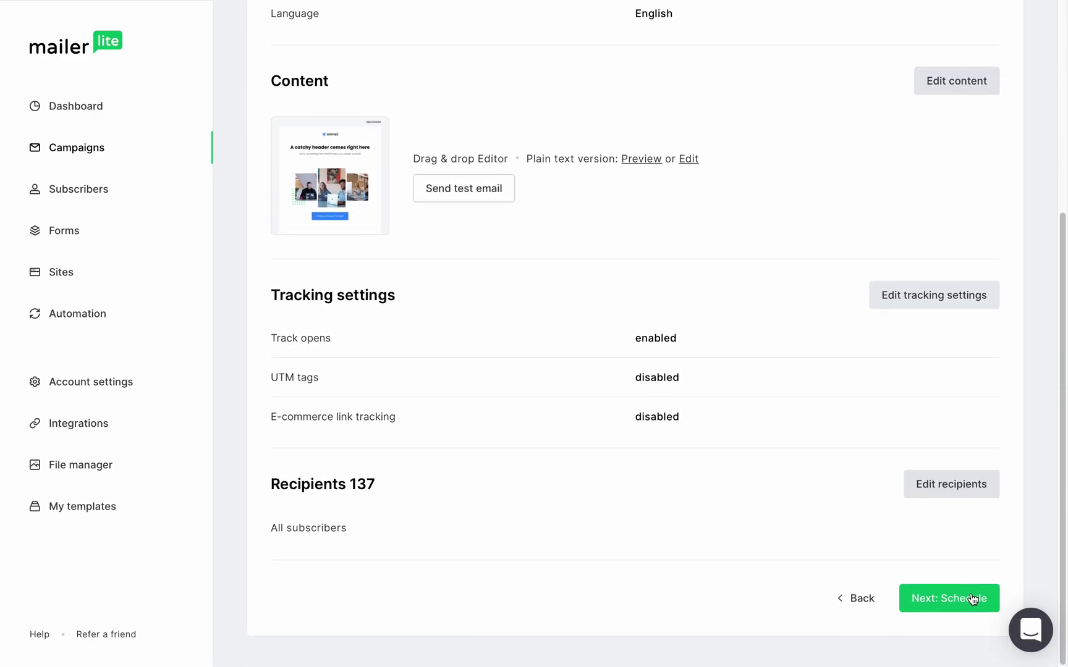
pyautogui.click(971, 598)
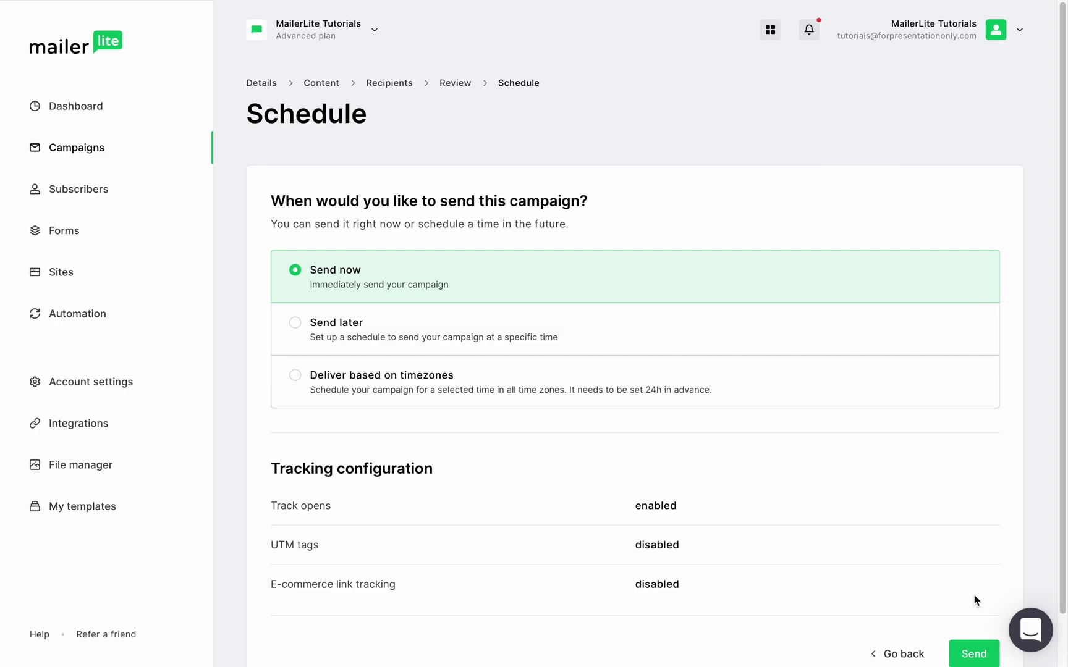
pyautogui.click(67, 148)
pyautogui.click(262, 152)
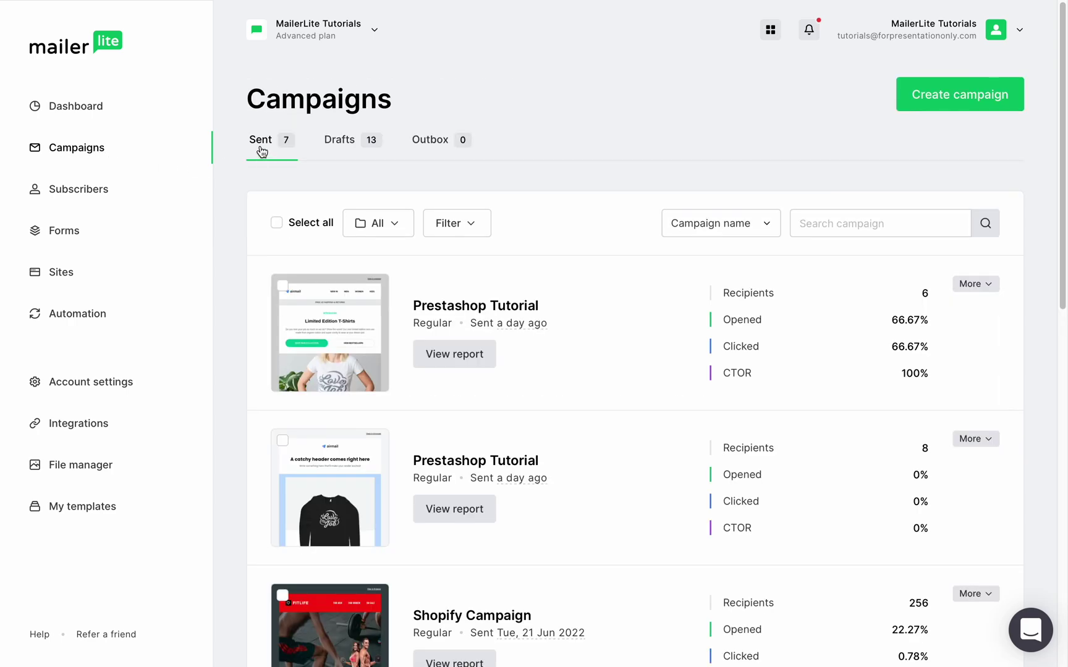
# Open the Prestashop Tutorial report's E-commerce tab showing PrestaShop store results.
pyautogui.click(446, 352)
pyautogui.click(354, 189)
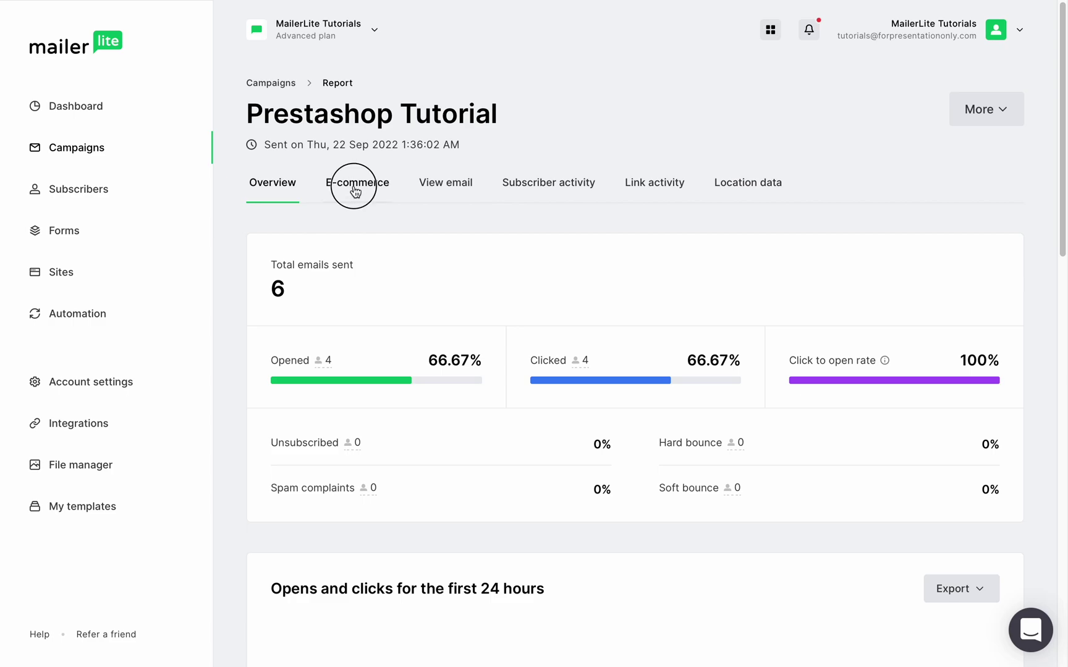
pyautogui.click(357, 296)
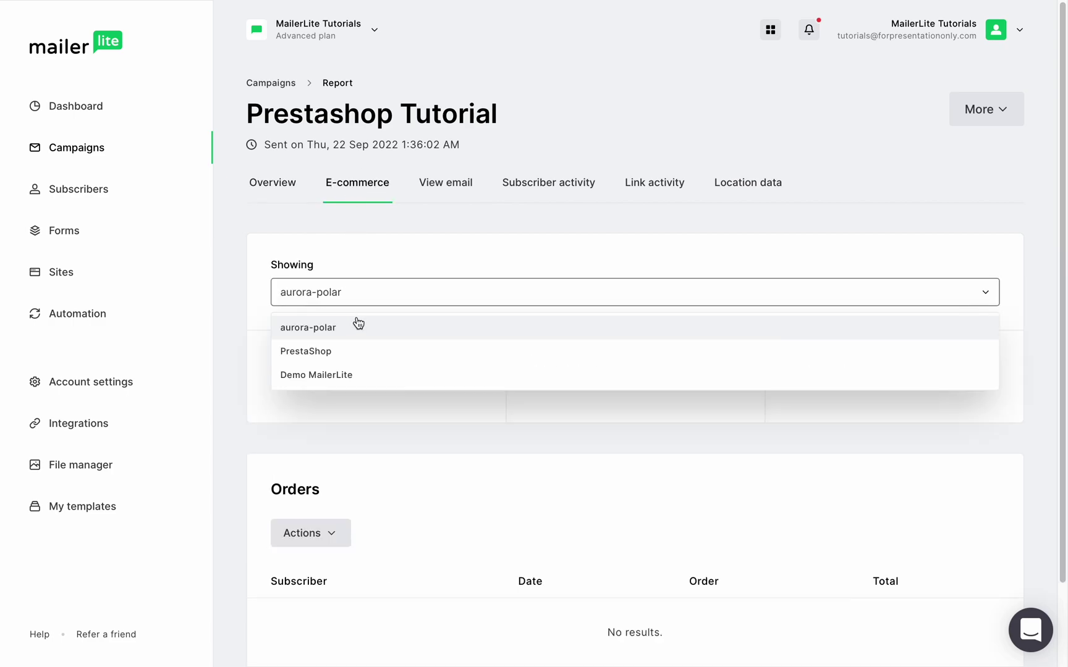
pyautogui.click(342, 352)
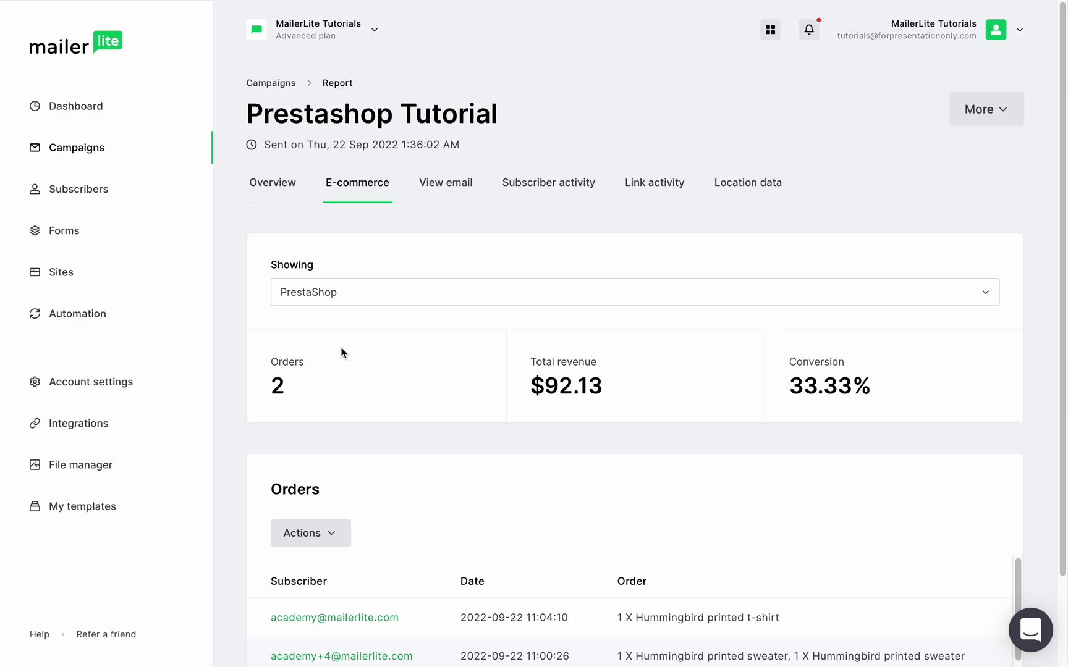
# Create a new automation named 'Prestashop Demo' and open its workflow editor.
pyautogui.click(86, 314)
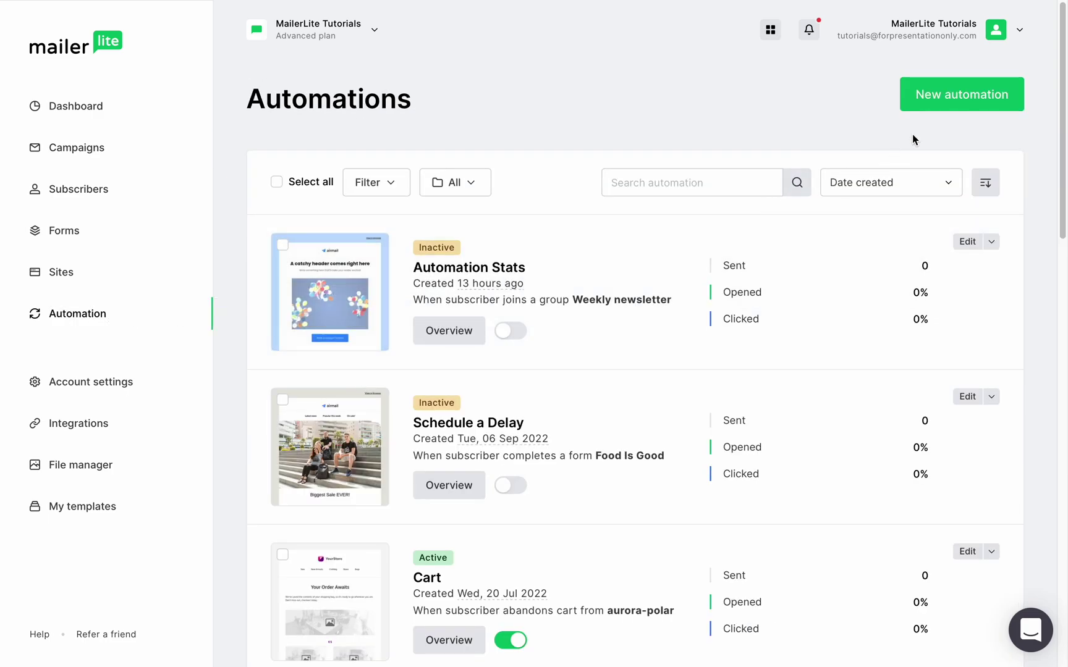
pyautogui.click(937, 100)
pyautogui.write('Prestashop Demo')
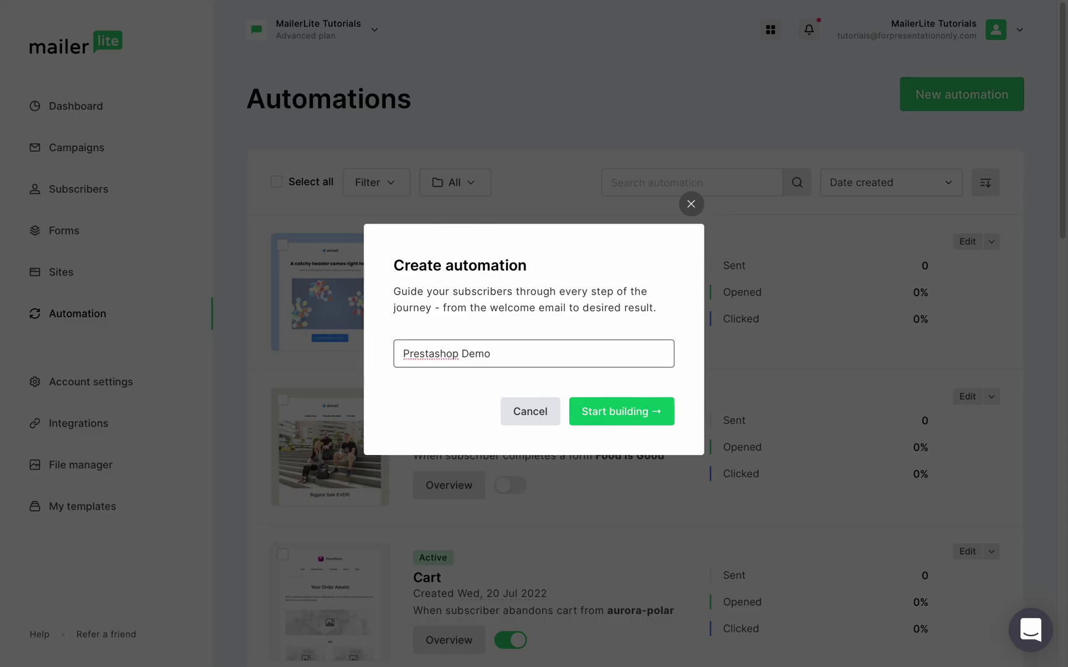
pyautogui.click(638, 411)
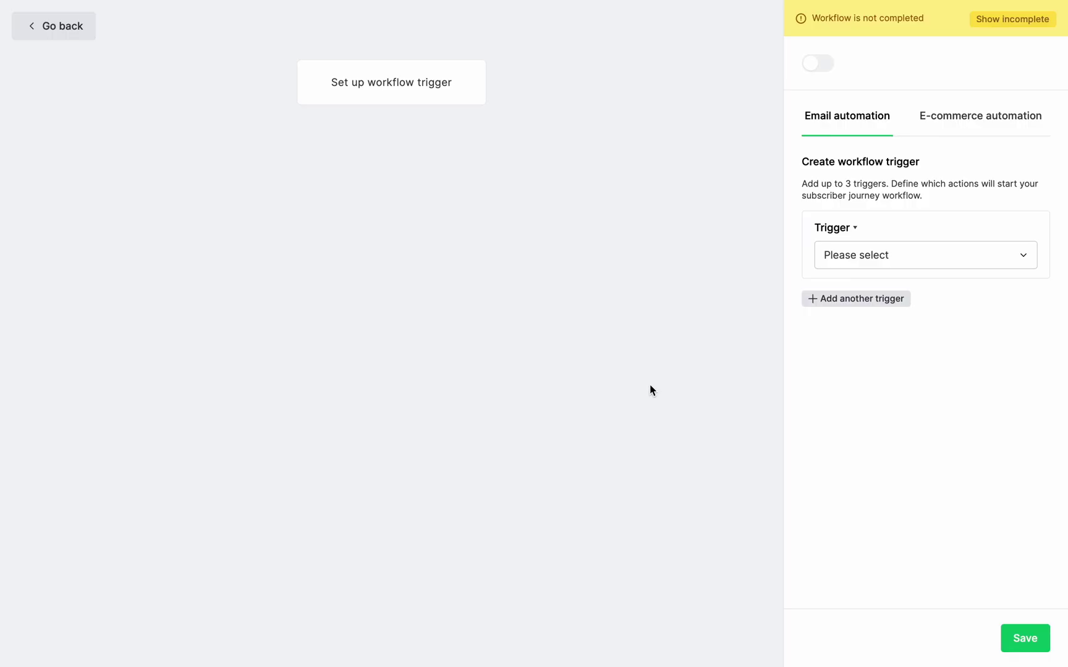
# Save a PrestaShop e-commerce trigger: Purchases specific product, Customizable mug.
pyautogui.click(943, 127)
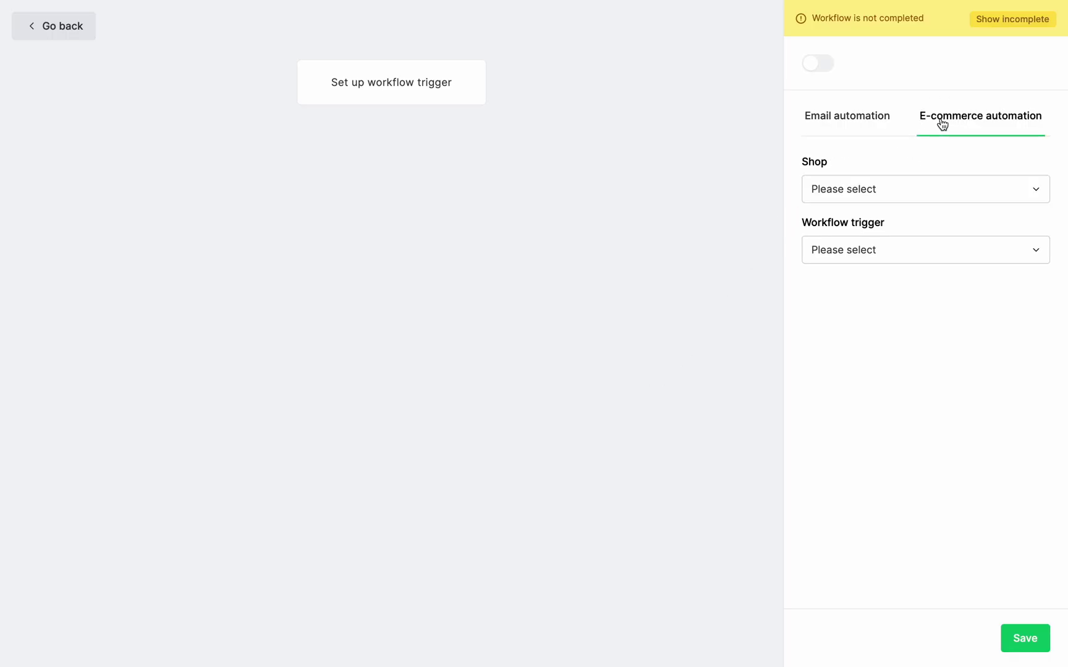
pyautogui.click(952, 186)
pyautogui.click(905, 254)
pyautogui.click(906, 254)
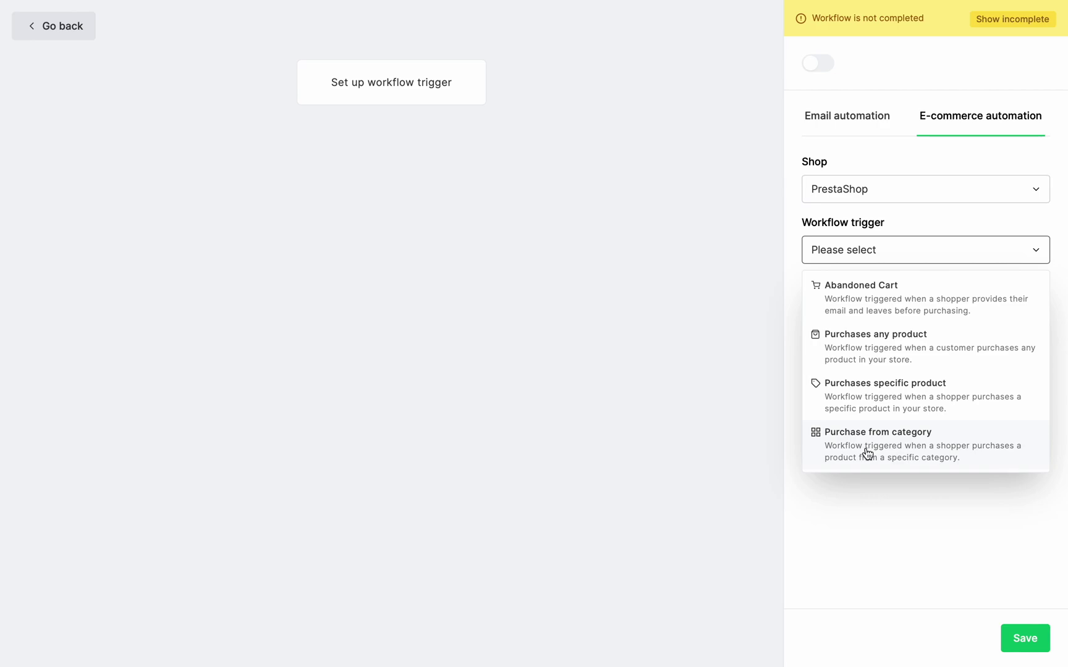
pyautogui.click(868, 405)
pyautogui.click(917, 290)
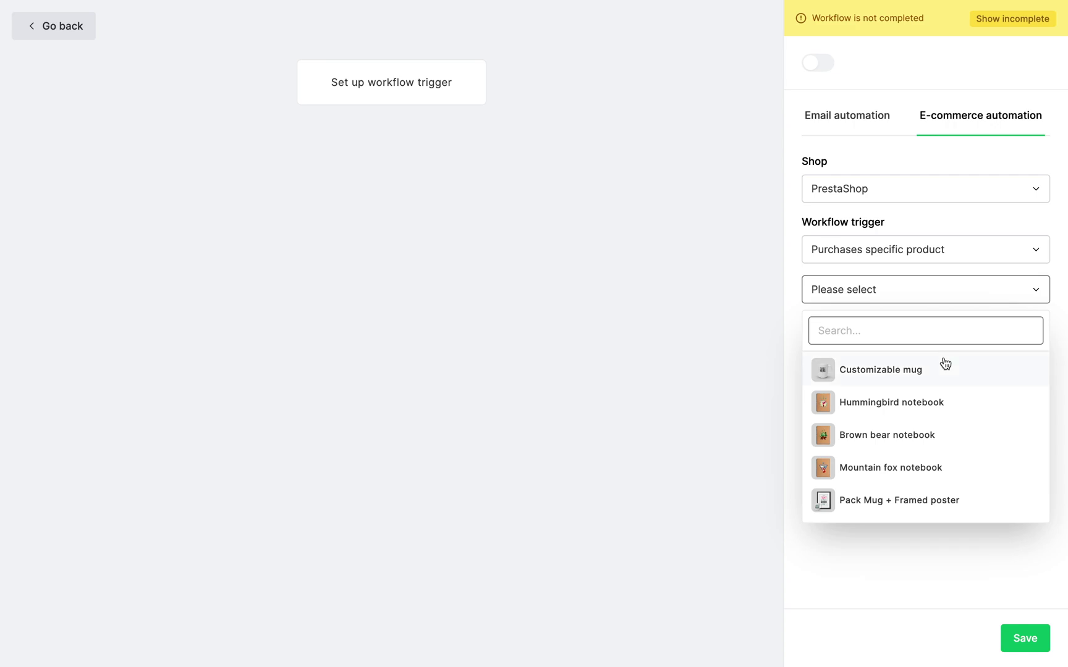
pyautogui.click(948, 369)
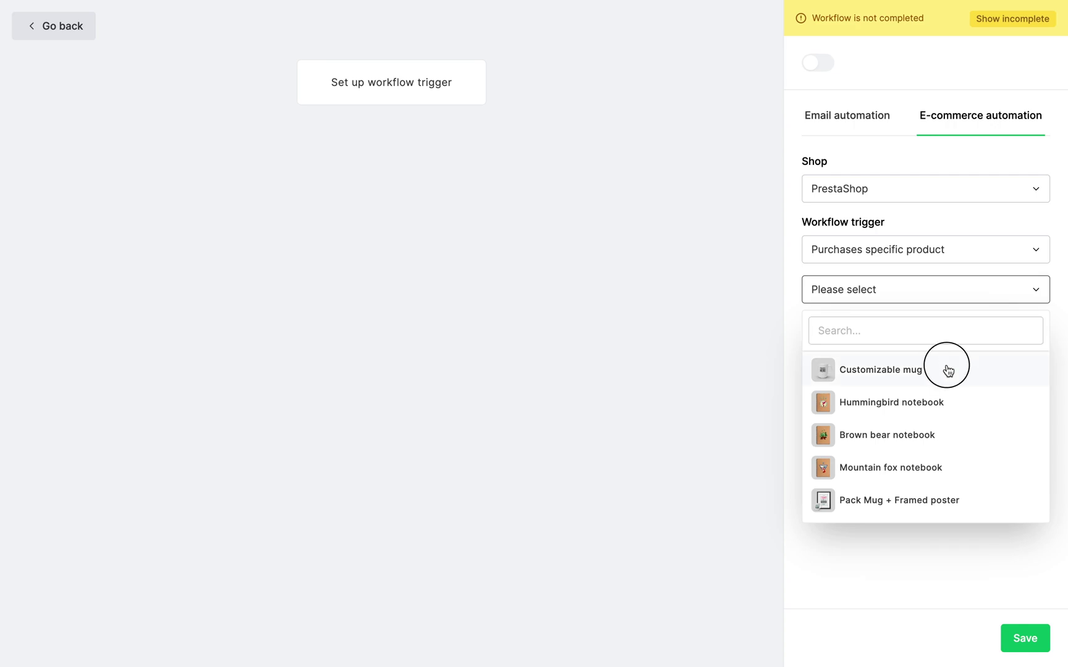
pyautogui.click(1023, 637)
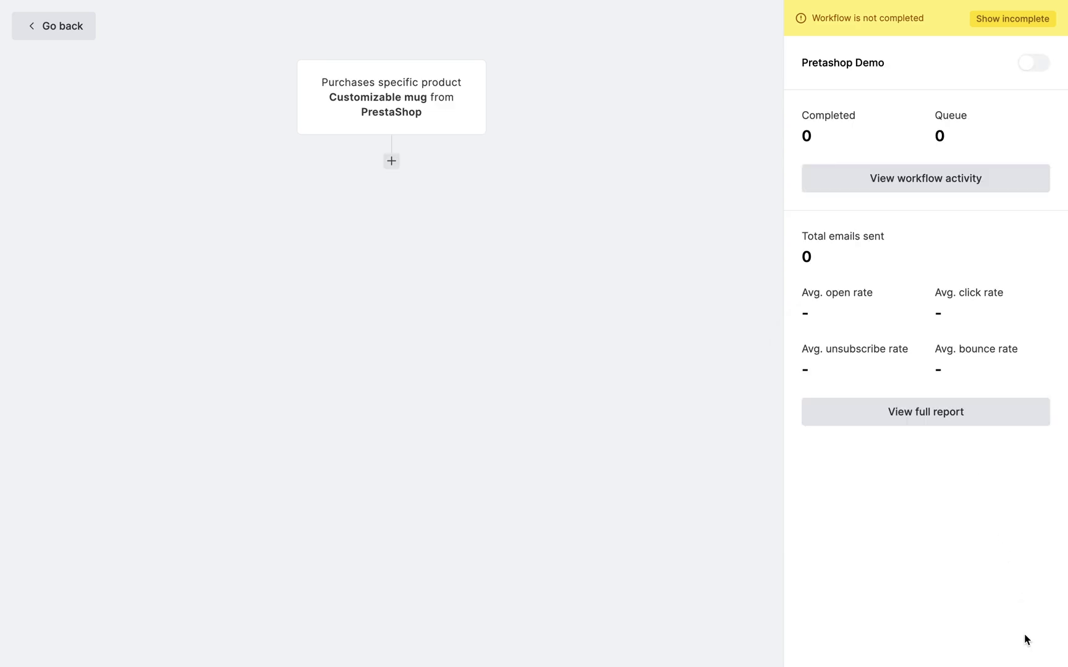